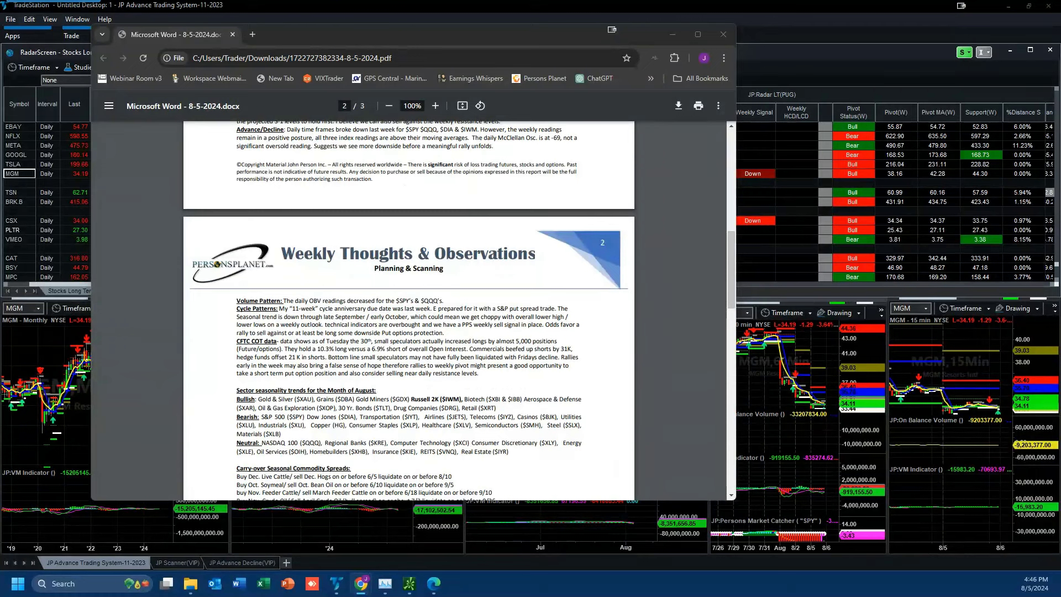
Scroll down the report and highlight the S&P 500 put spread position line.
scroll(422, 270, down, 1)
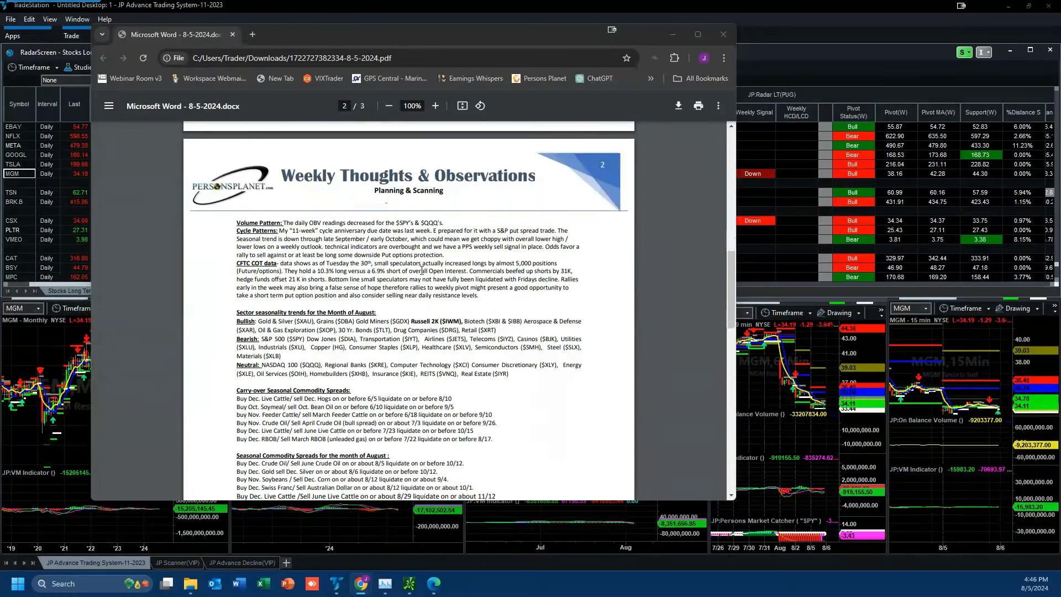
scroll(422, 271, down, 2)
scroll(439, 270, down, 3)
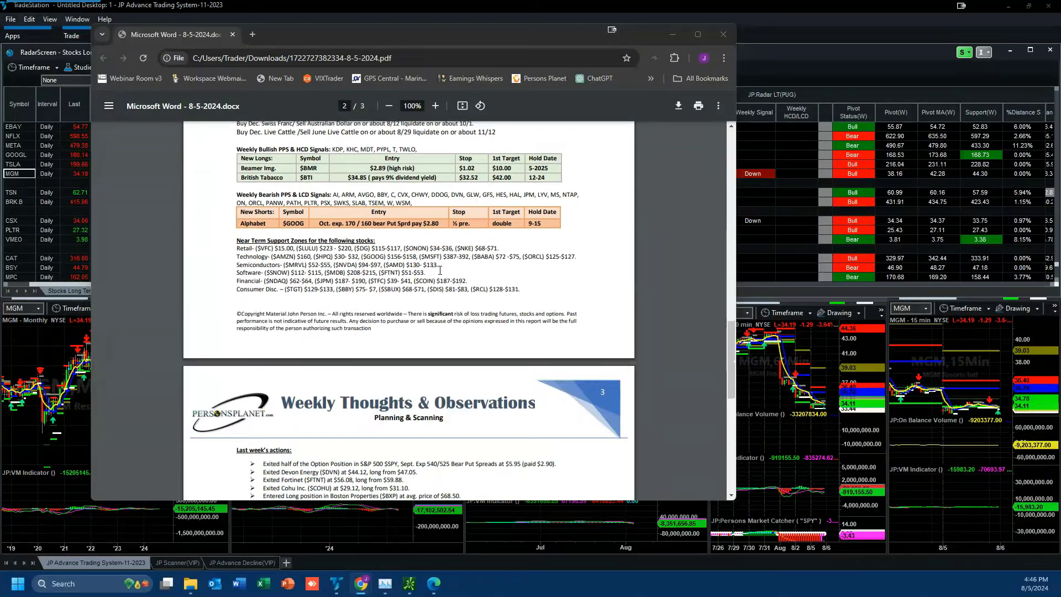
scroll(485, 218, down, 2)
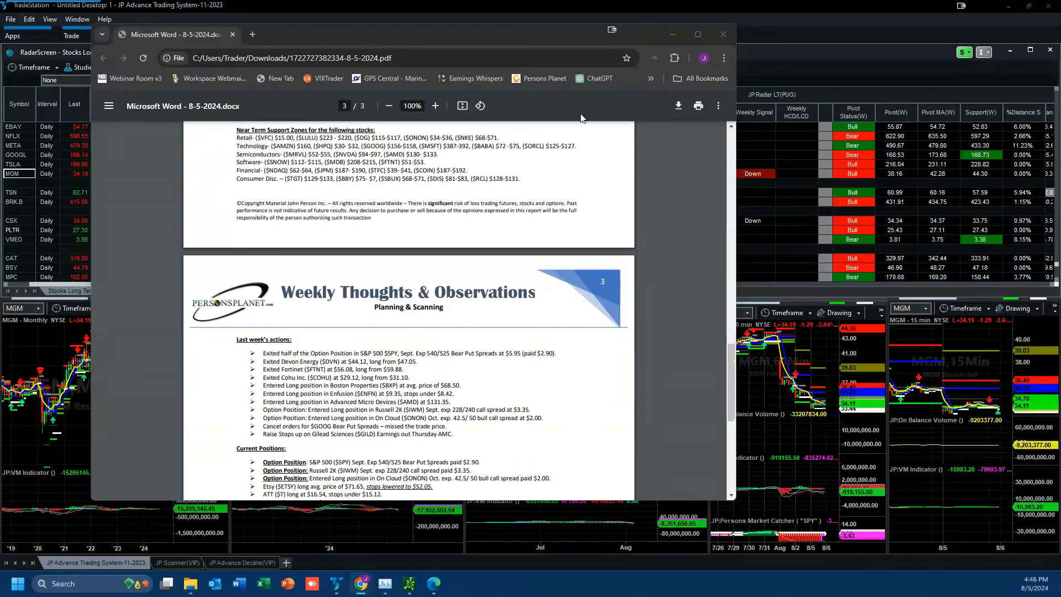
scroll(638, 320, down, 2)
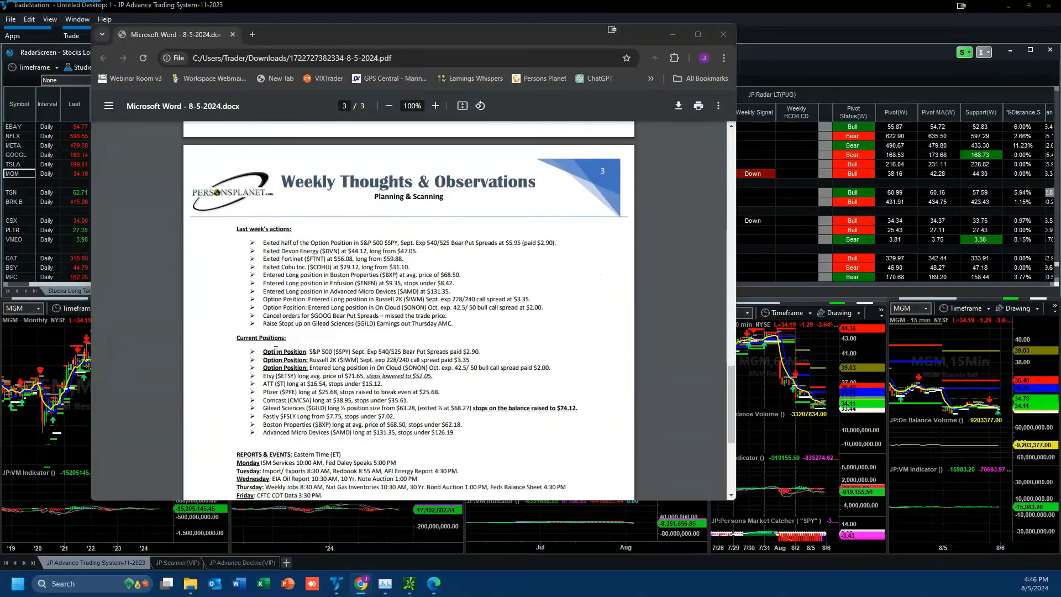
drag(275, 351, 476, 349)
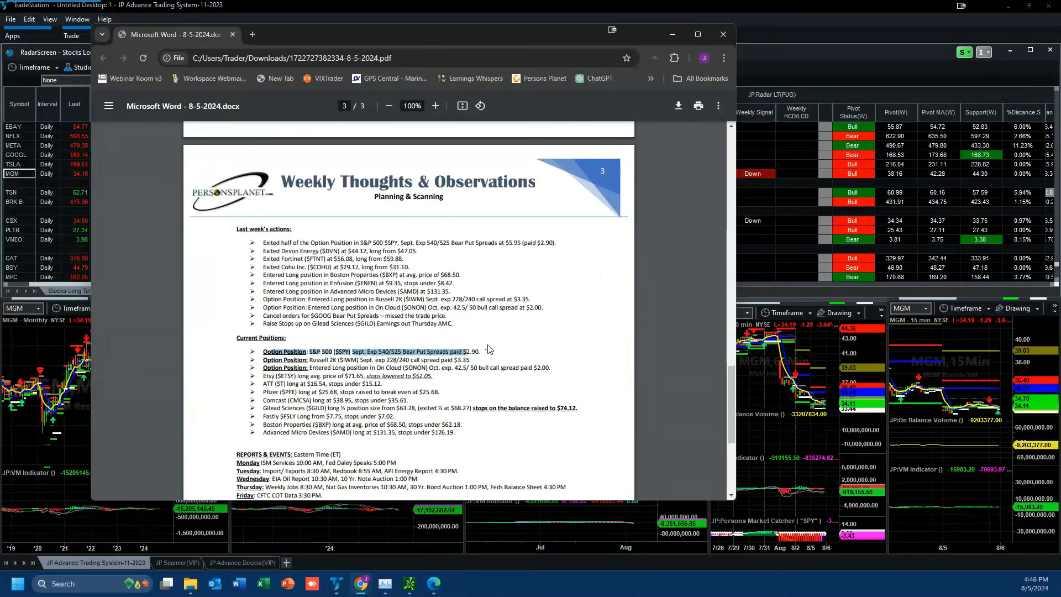
Highlight another passage further down, then scroll back to the top of page 1.
scroll(534, 319, up, 16)
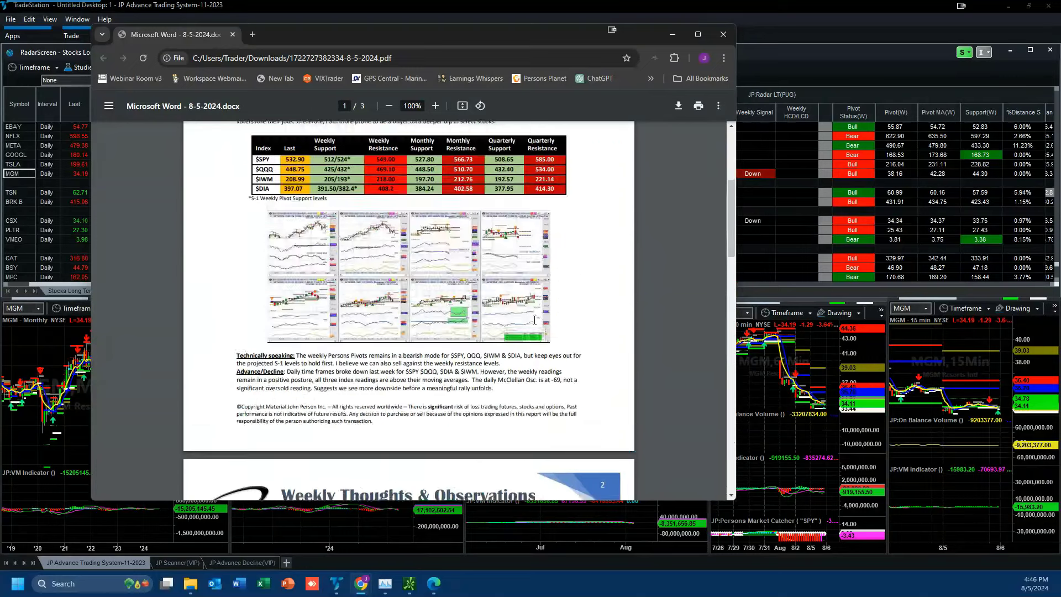
scroll(534, 319, up, 6)
scroll(534, 319, down, 5)
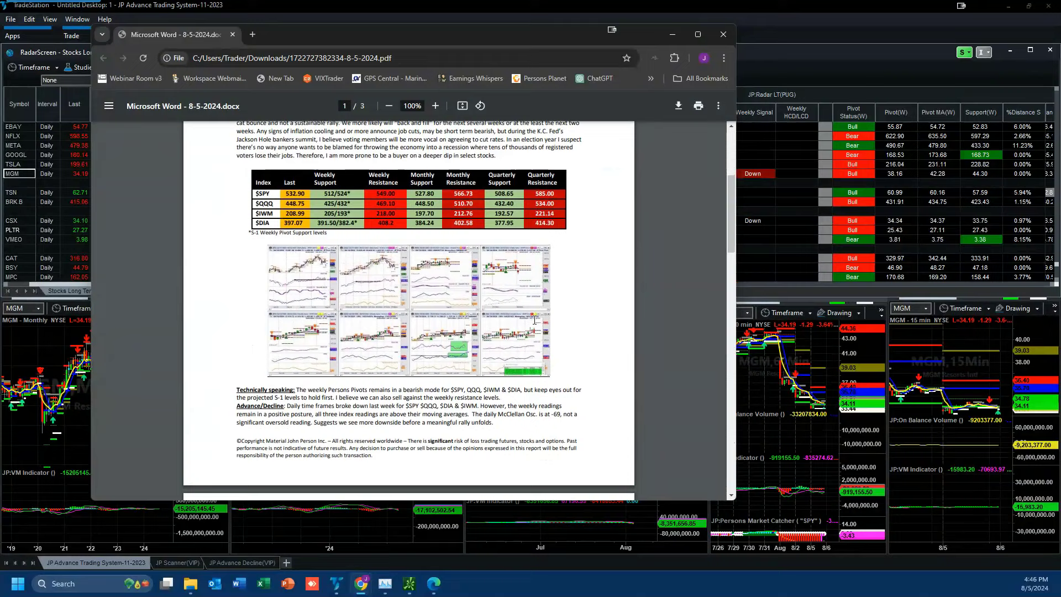
scroll(534, 320, up, 1)
scroll(534, 319, down, 5)
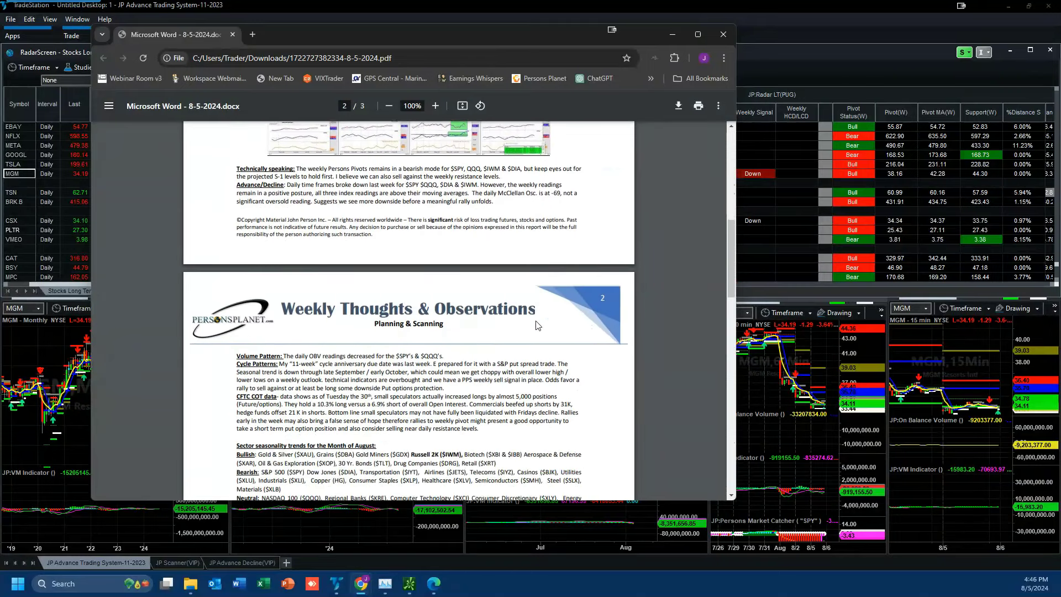
scroll(537, 325, down, 3)
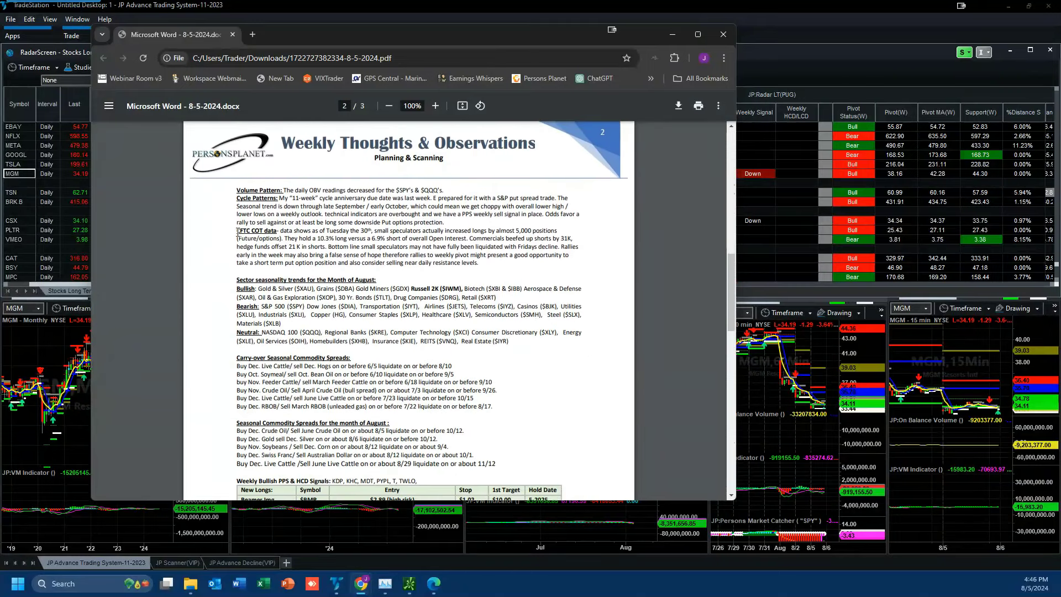
drag(238, 233, 516, 275)
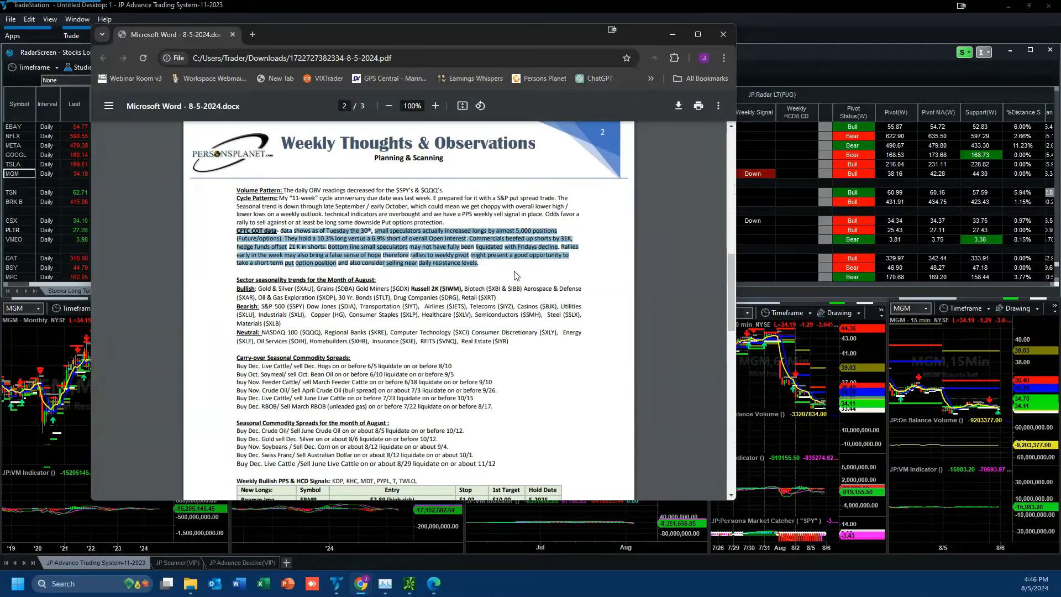
scroll(514, 275, up, 7)
scroll(515, 275, up, 4)
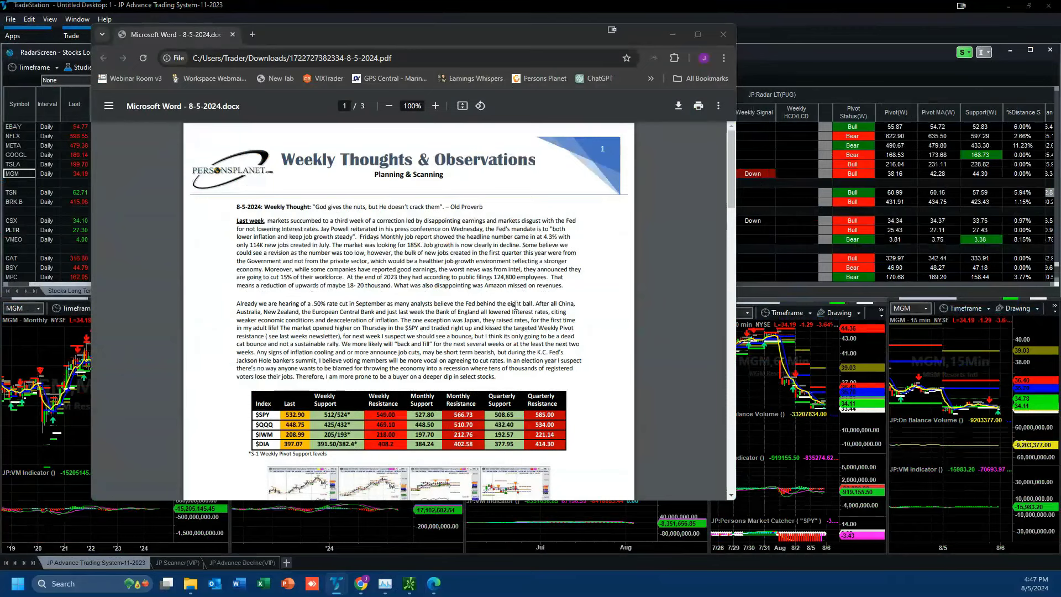
Scroll to page 2 and clear the highlighted CFTC COT paragraph.
scroll(515, 304, down, 5)
scroll(515, 304, down, 5)
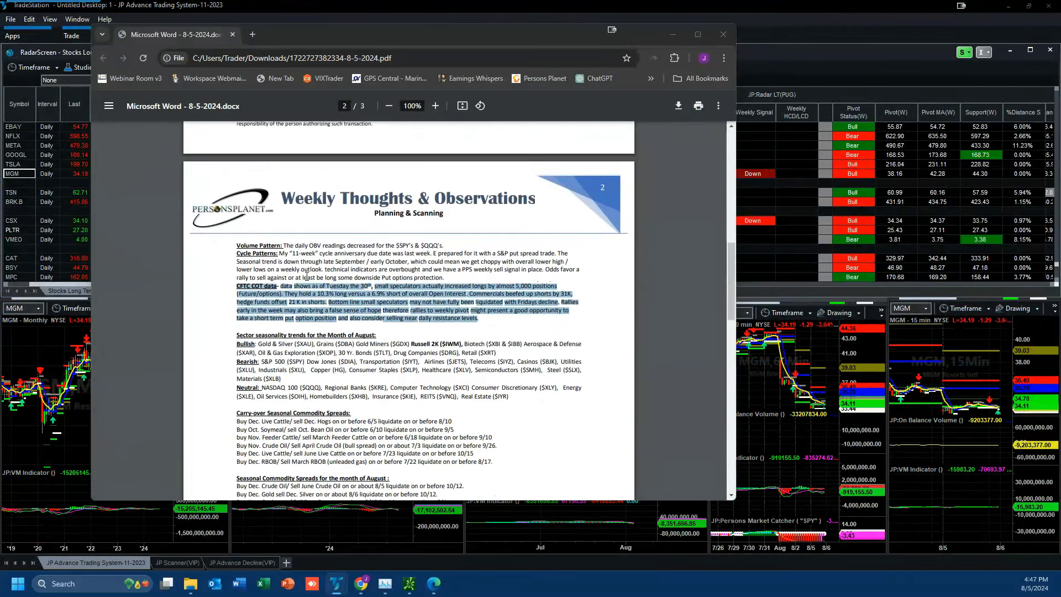
click(503, 329)
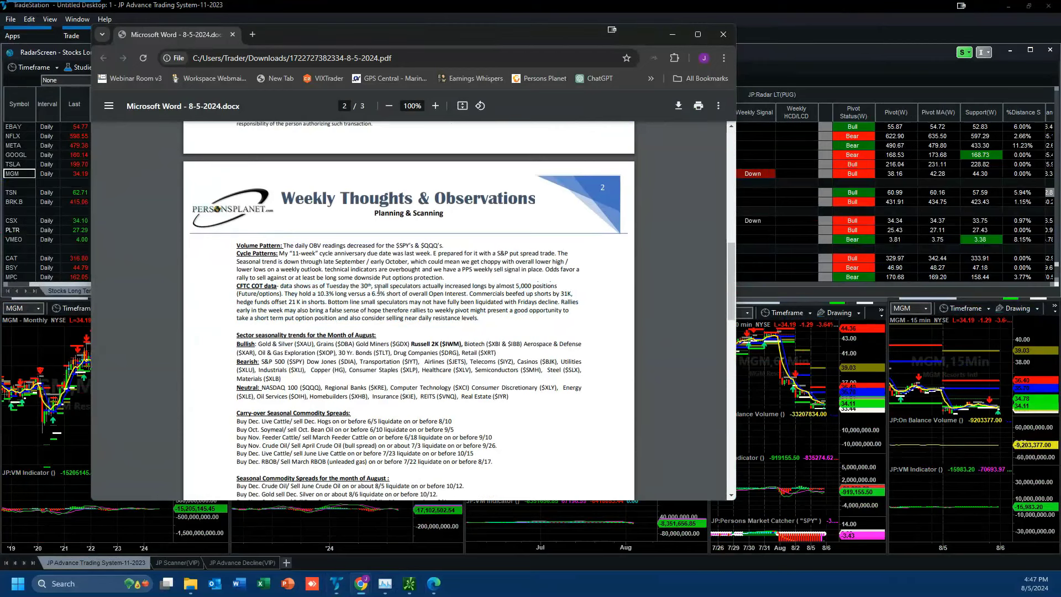
Highlight the small speculators and short-term put option sentences, then scroll to the support zones.
drag(376, 285, 468, 295)
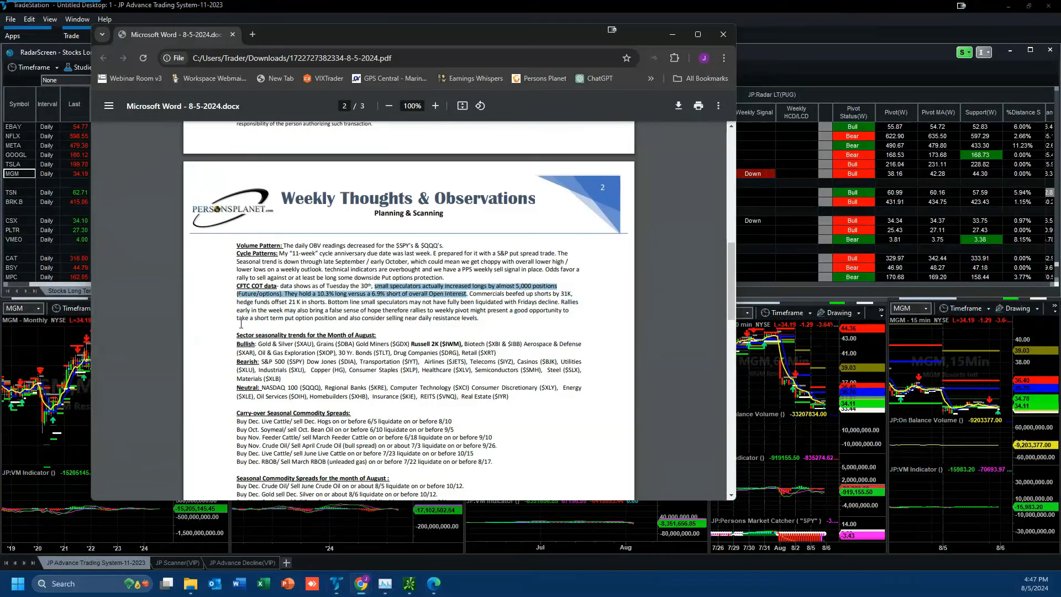
drag(237, 318, 492, 323)
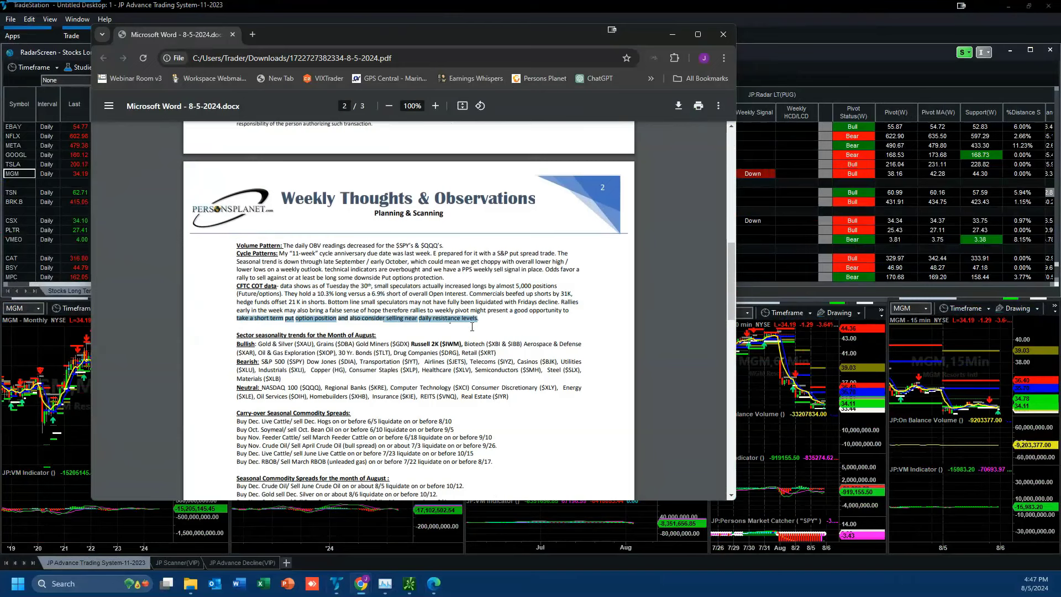
scroll(472, 326, down, 9)
scroll(442, 351, up, 3)
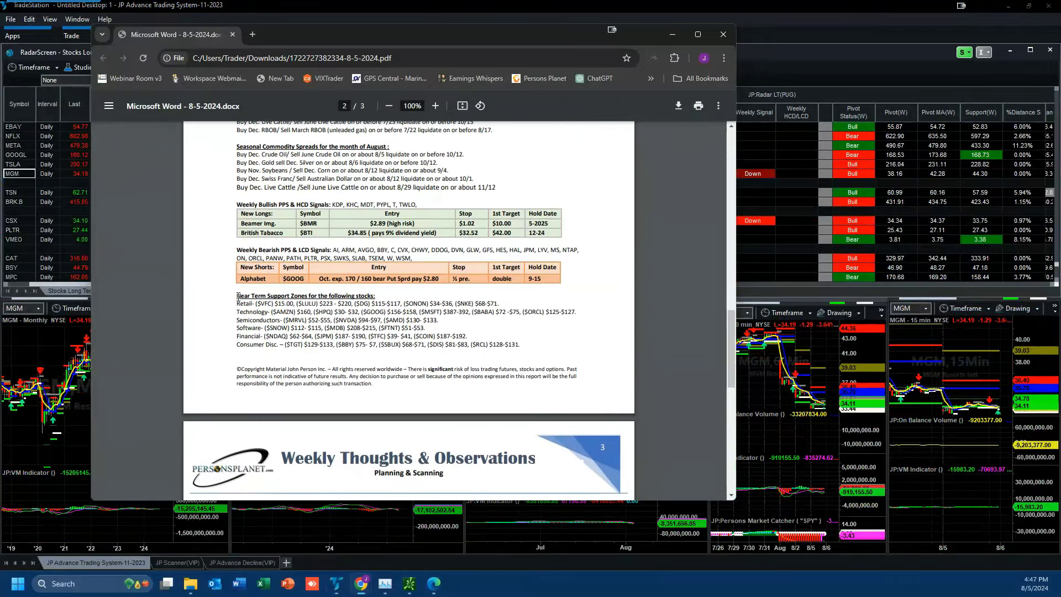
drag(237, 296, 381, 297)
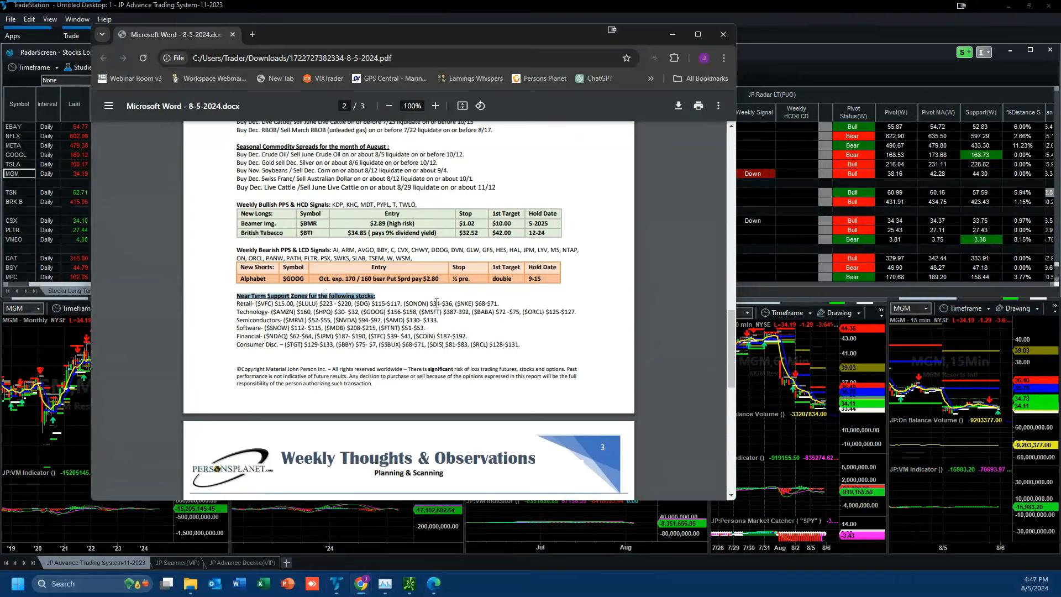
drag(499, 304, 239, 303)
click(271, 307)
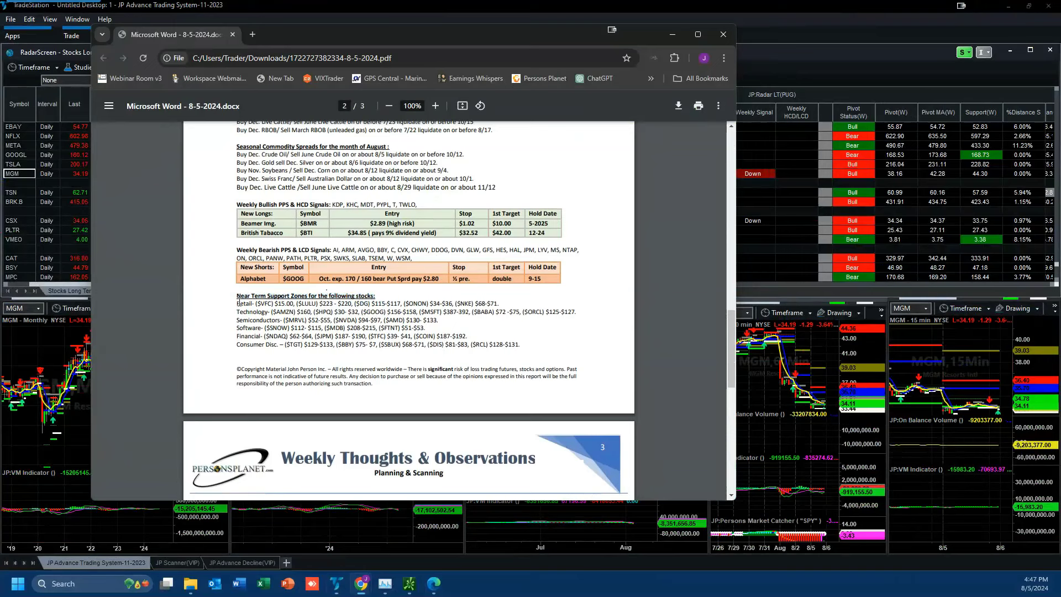
drag(239, 304, 295, 304)
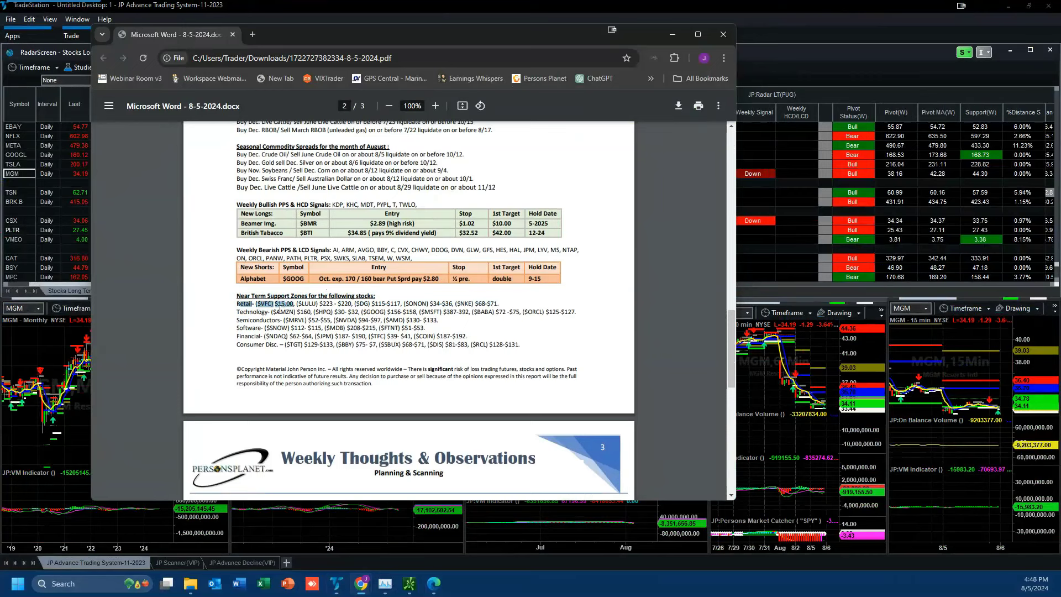
click(236, 305)
drag(235, 305, 257, 304)
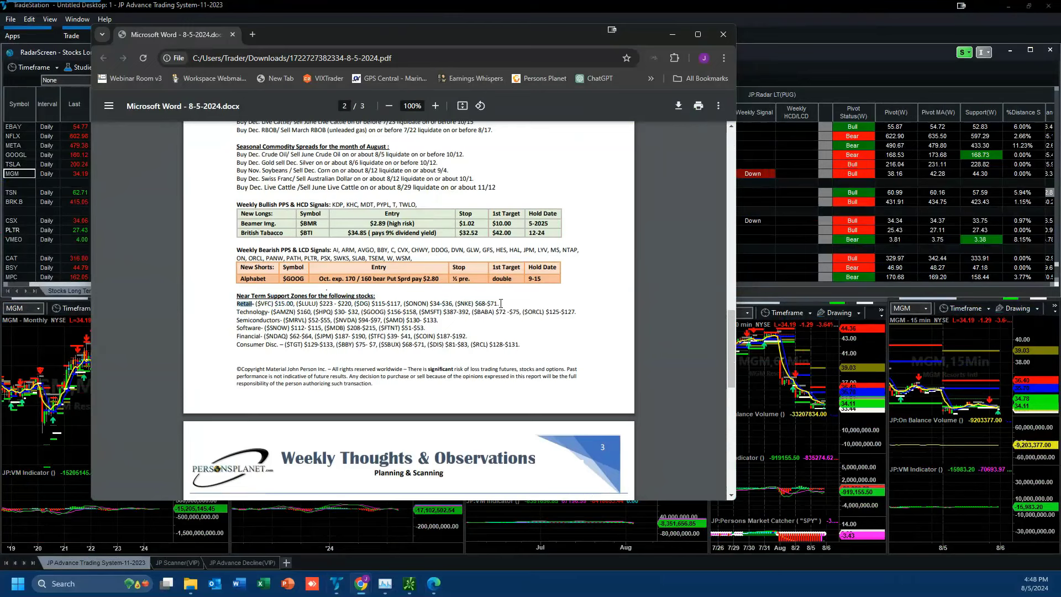
drag(500, 303, 418, 314)
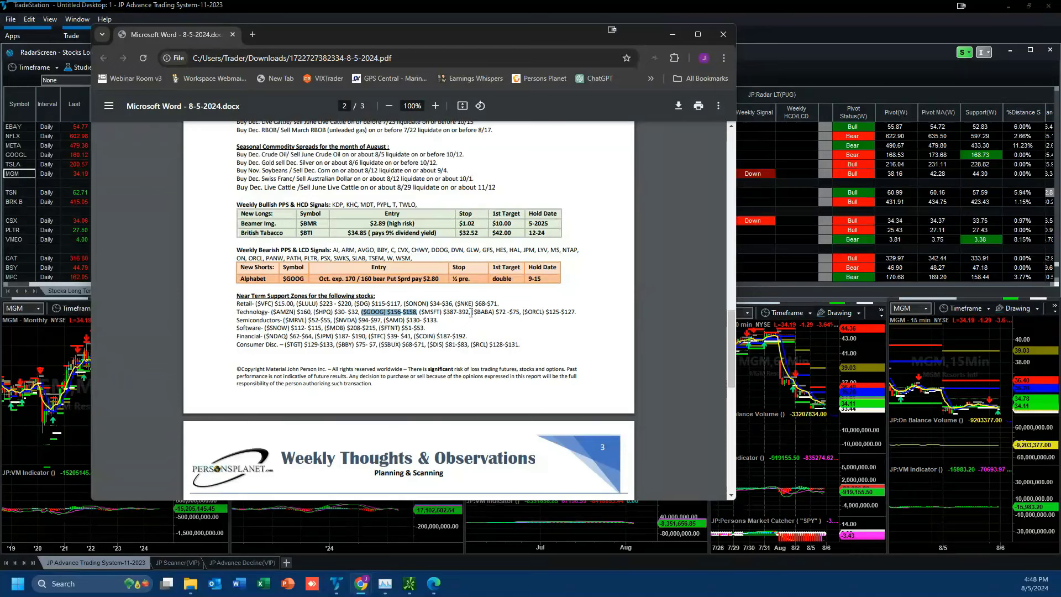
drag(471, 313, 518, 313)
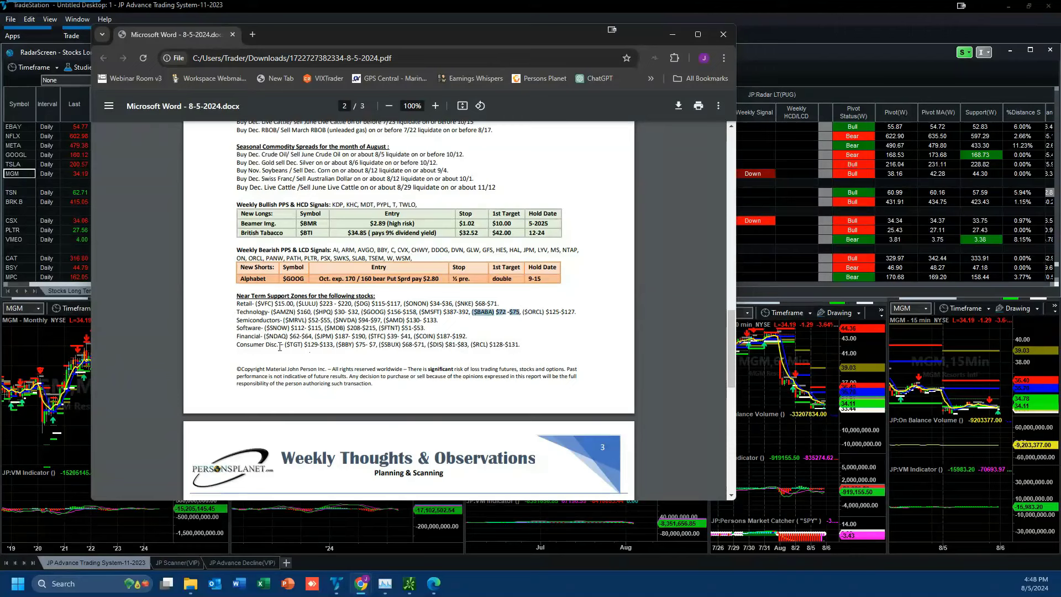
drag(284, 344, 336, 344)
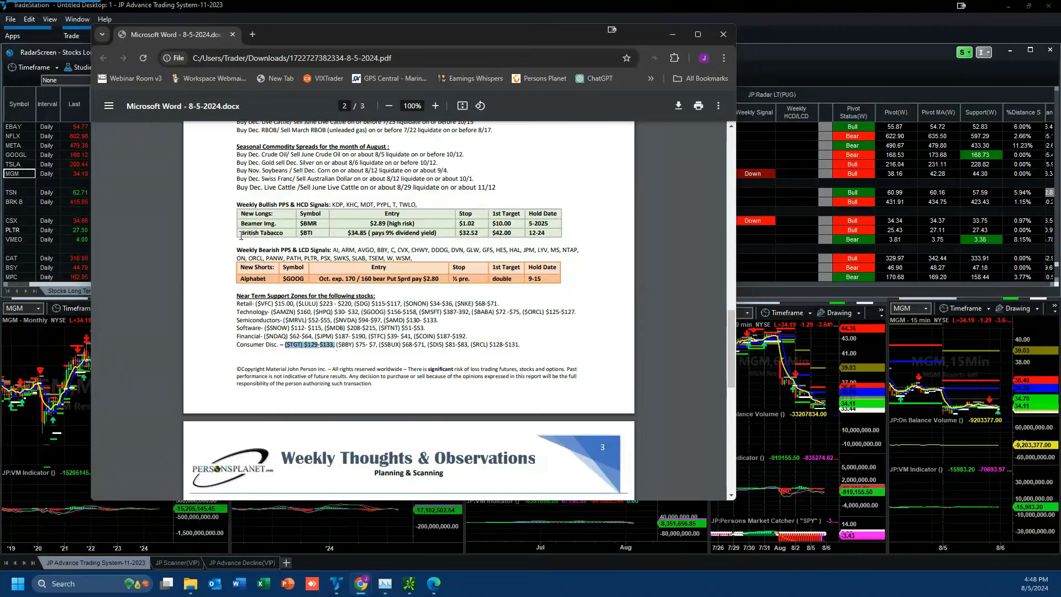
Highlight the British Tobacco long signal row and the Technology–Semiconductors support zones, including $AMD at $130-$133.
drag(239, 233, 443, 233)
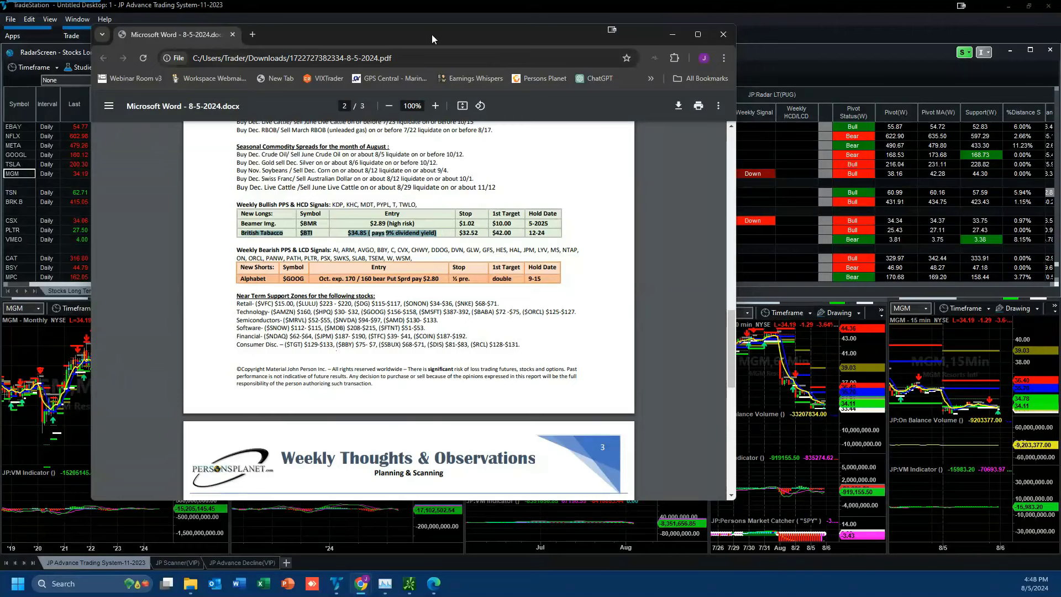
triple_click(445, 322)
drag(440, 322, 394, 320)
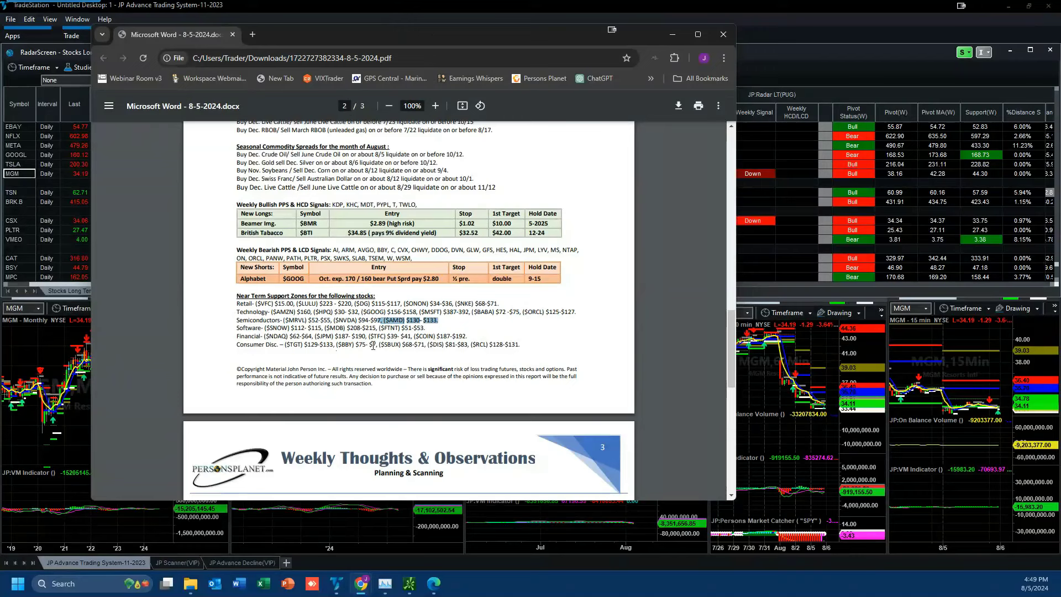
drag(385, 321, 466, 325)
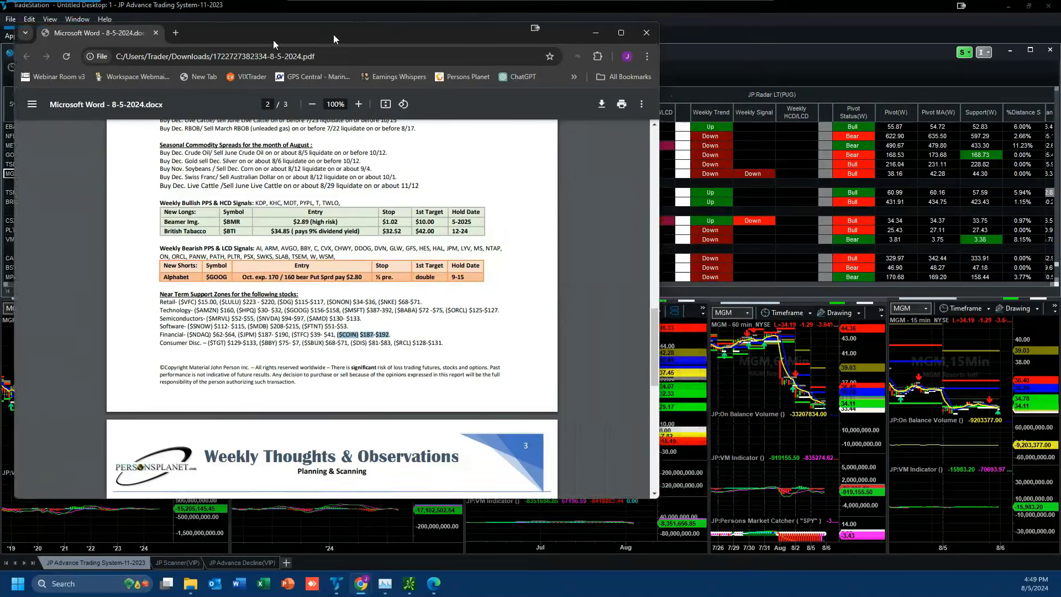
Minimize the PDF and load COIN, then BABA, into the linked charts from the weekly chart.
click(673, 35)
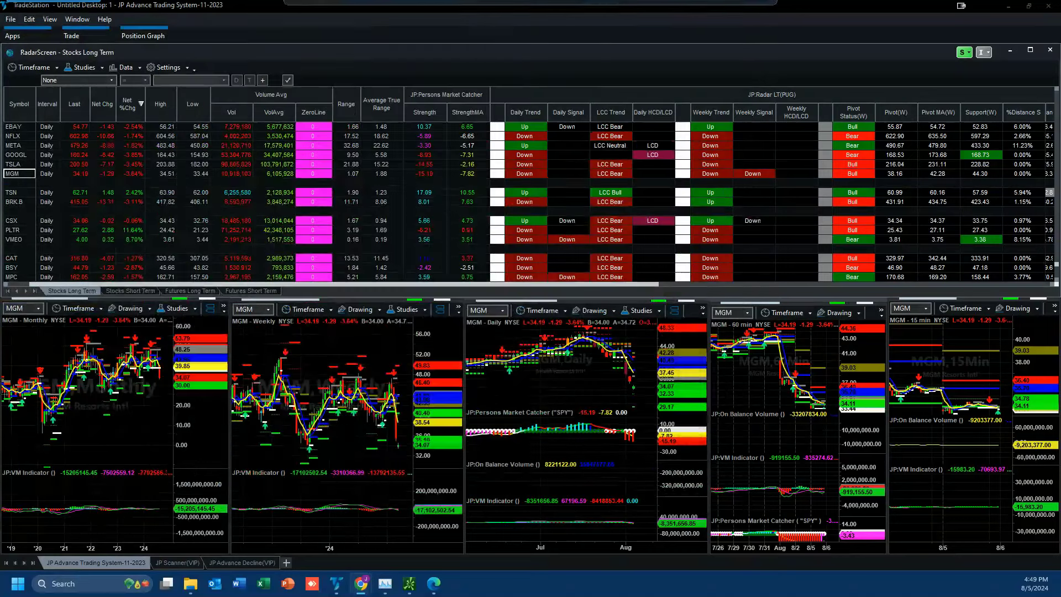
click(343, 349)
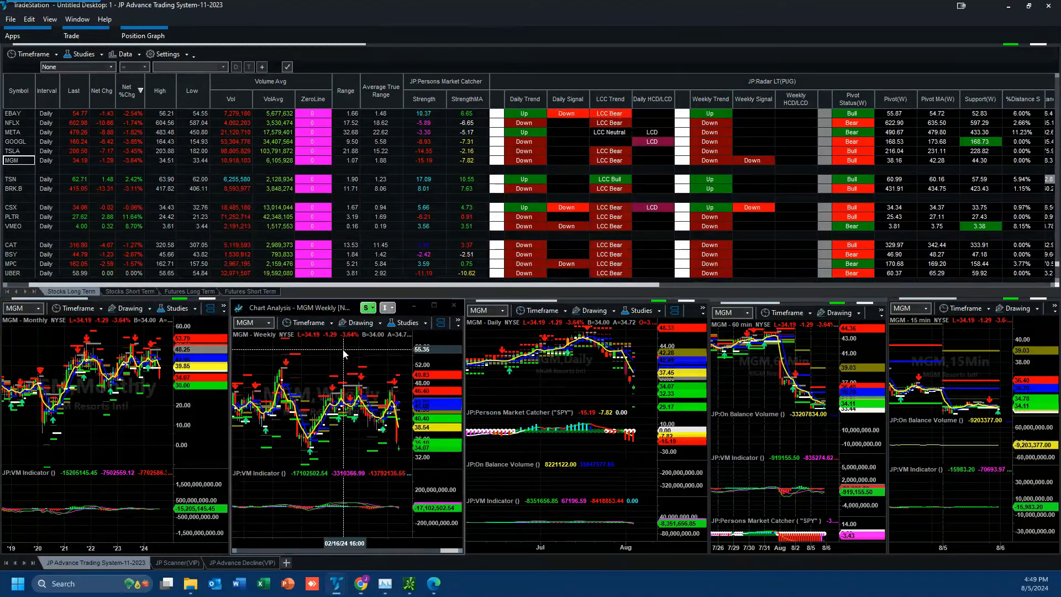
text(COIN)
key(Return)
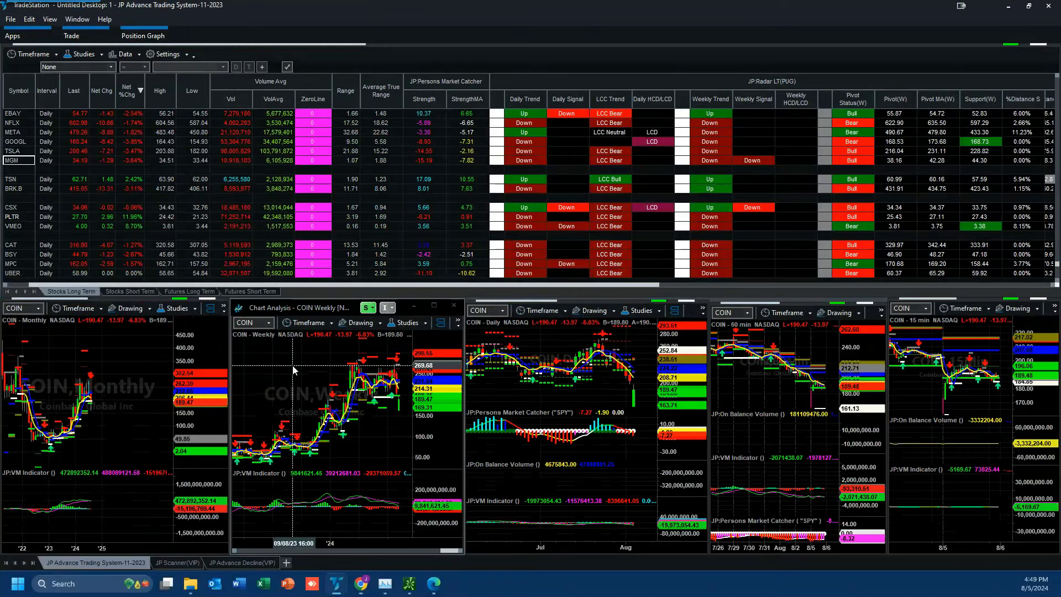
text(baba)
key(Return)
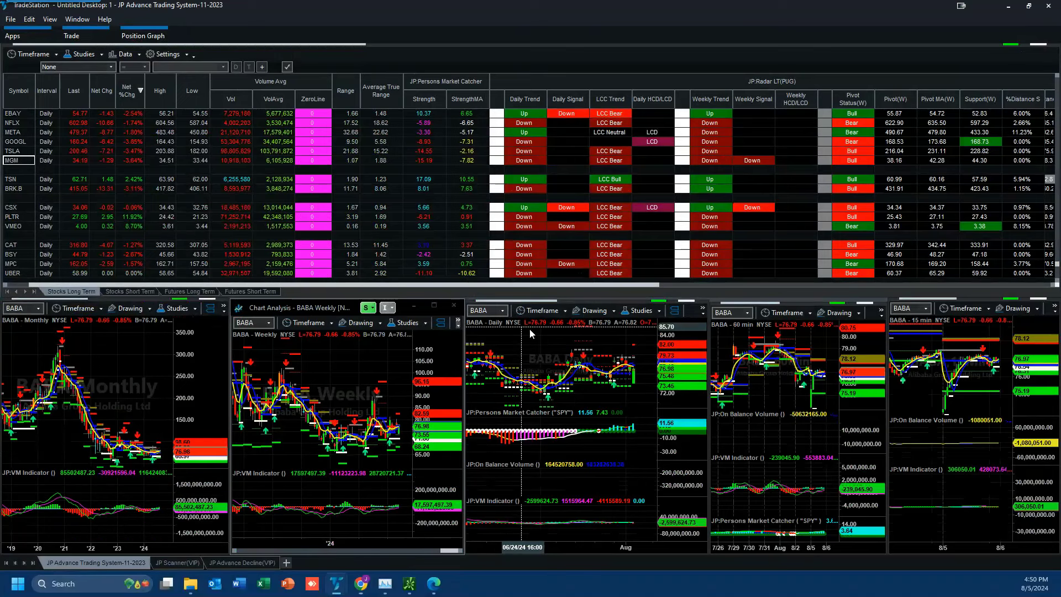
Maximize the BABA daily chart to fill the workspace.
click(625, 332)
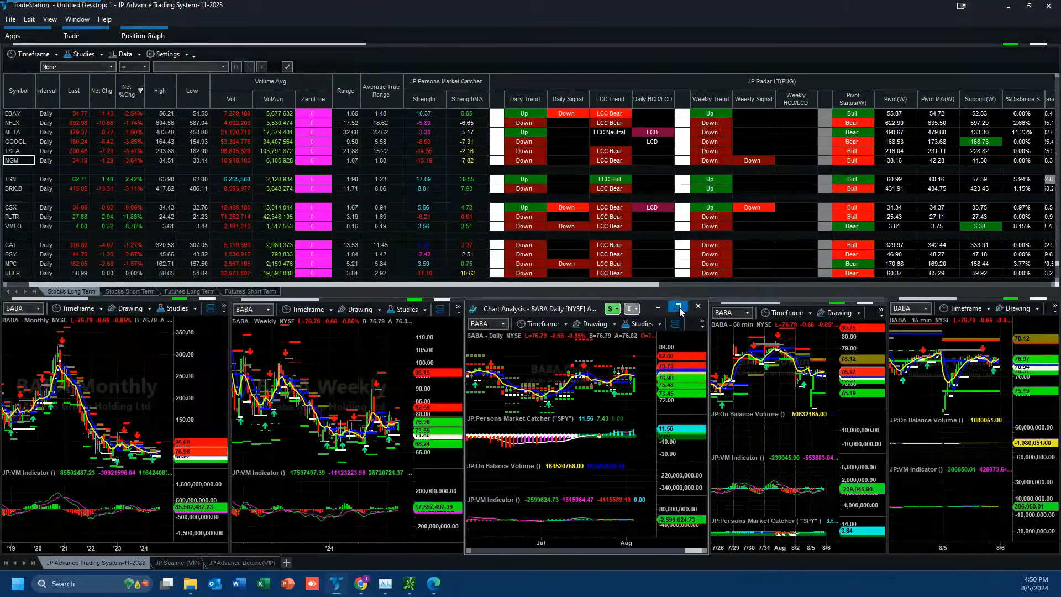
click(678, 307)
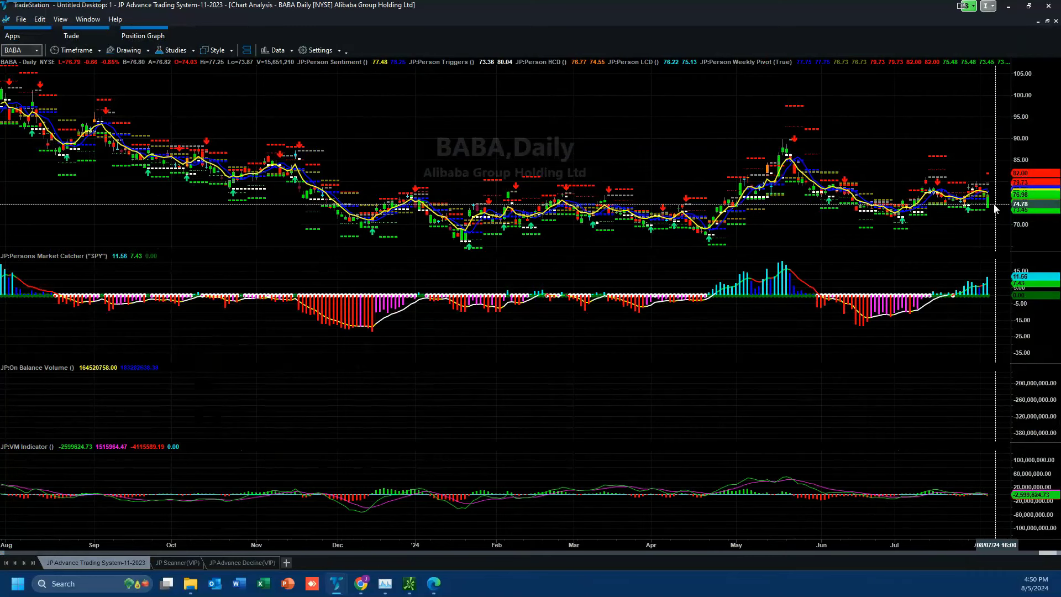
Restore the daily chart and step the linked charts through BRK.B and PLTR from RadarScreen.
click(1046, 21)
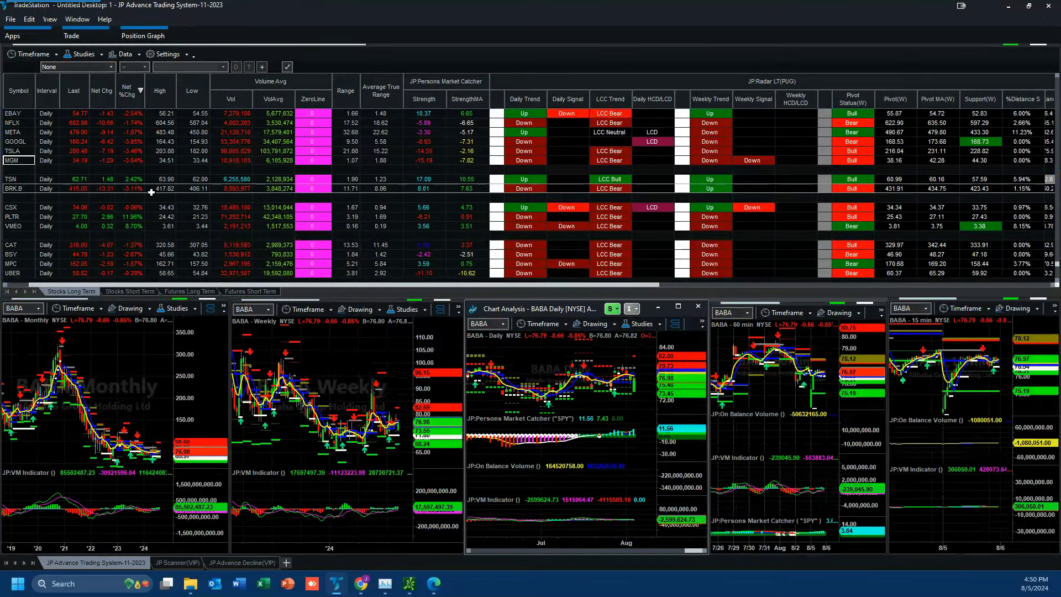
scroll(151, 193, down, 5)
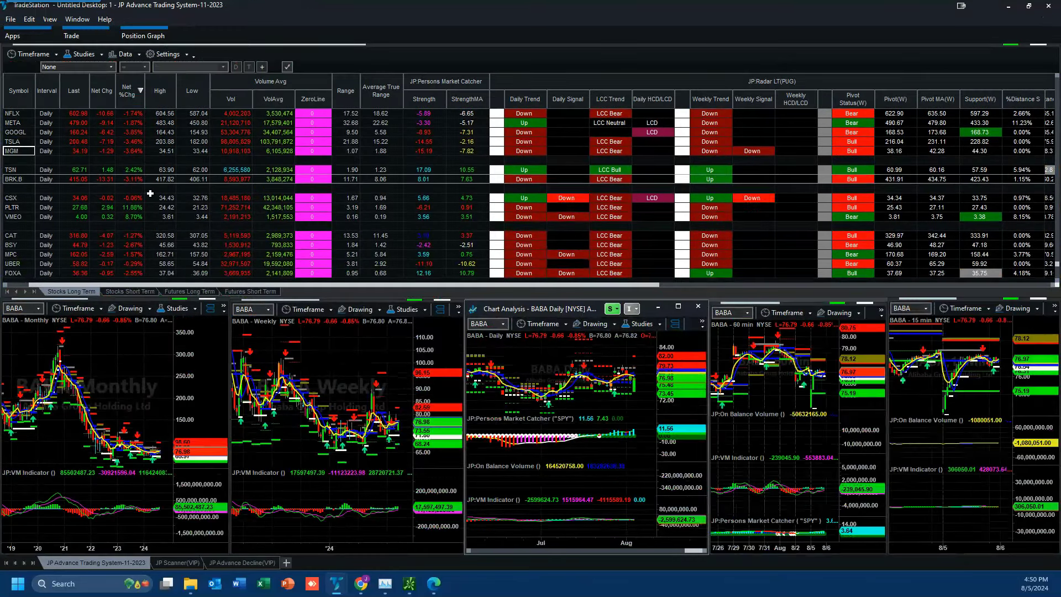
click(22, 181)
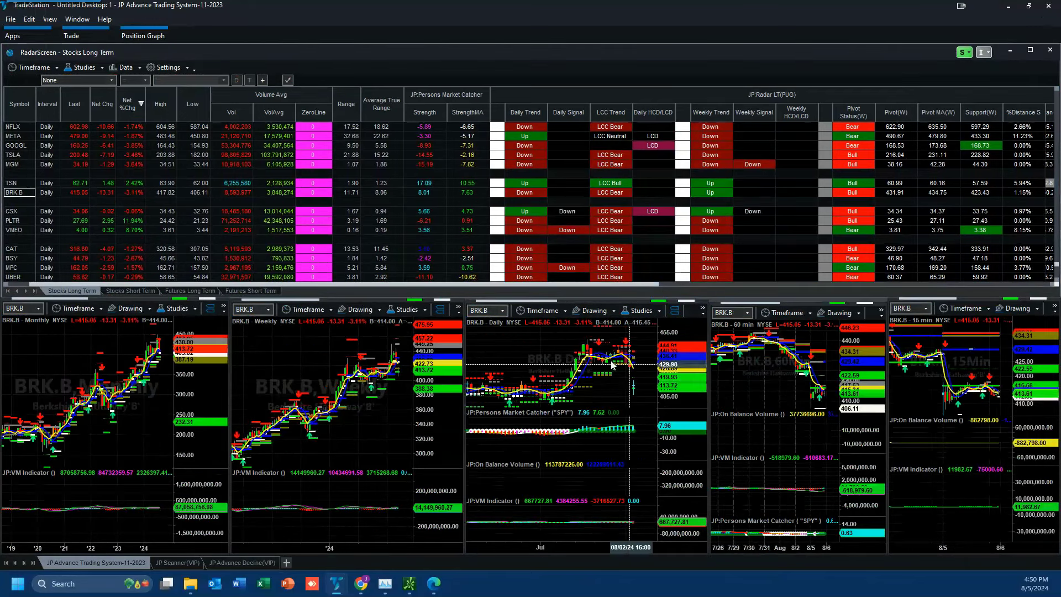
click(23, 220)
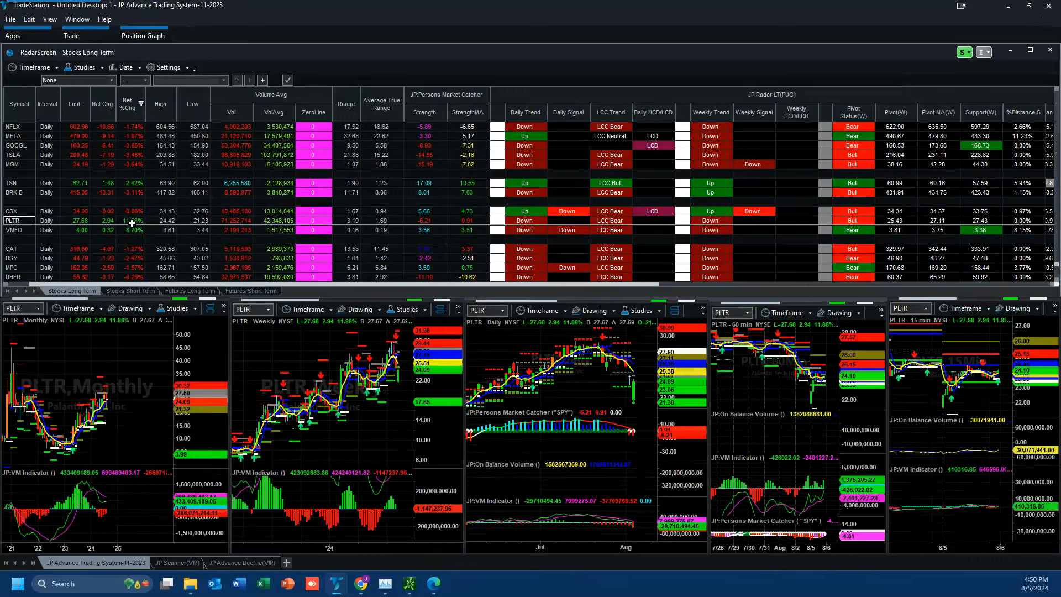
Load NVDA into all linked charts from the monthly chart.
click(140, 342)
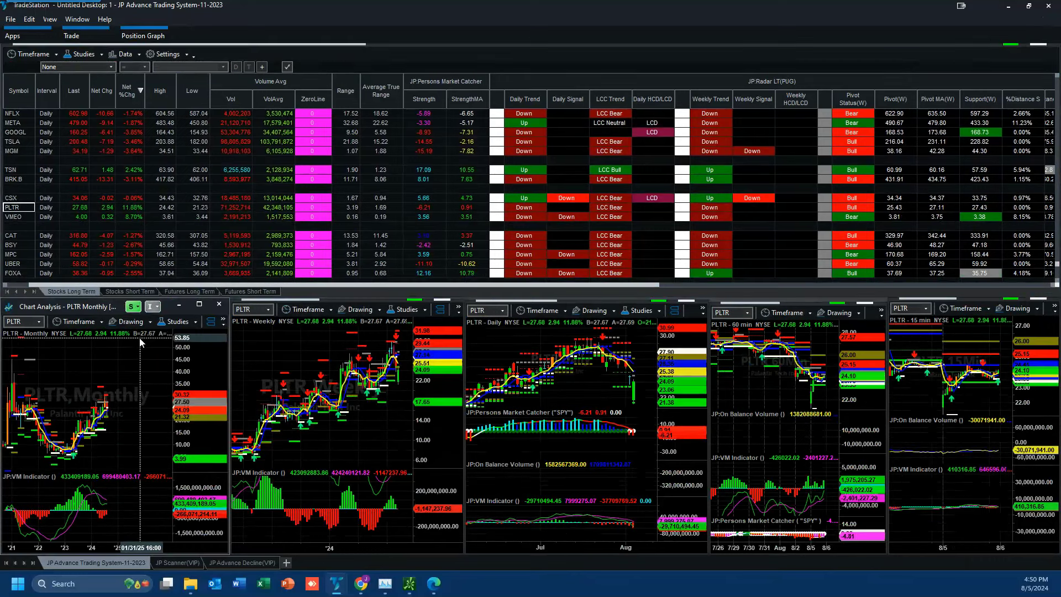
text(nvda)
key(Return)
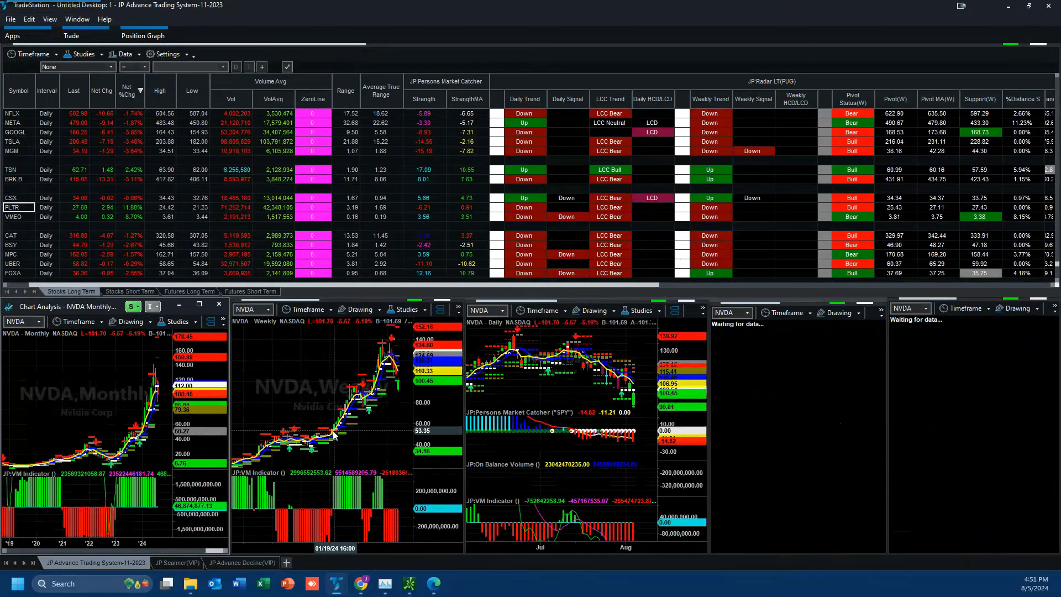
Maximize the NVDA daily chart and widen its price scale to about 50–140.
click(524, 398)
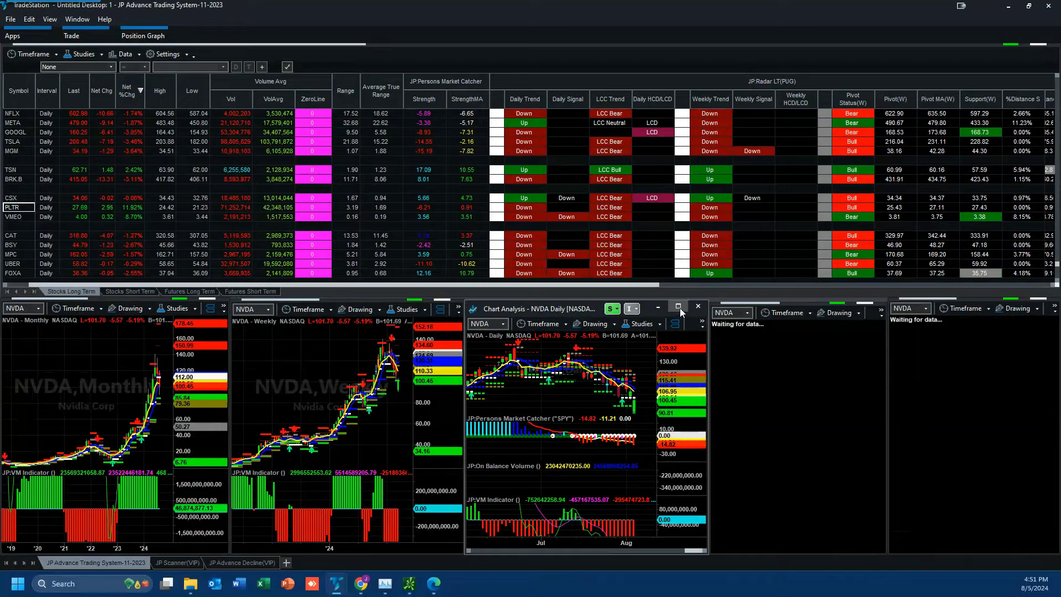
click(679, 307)
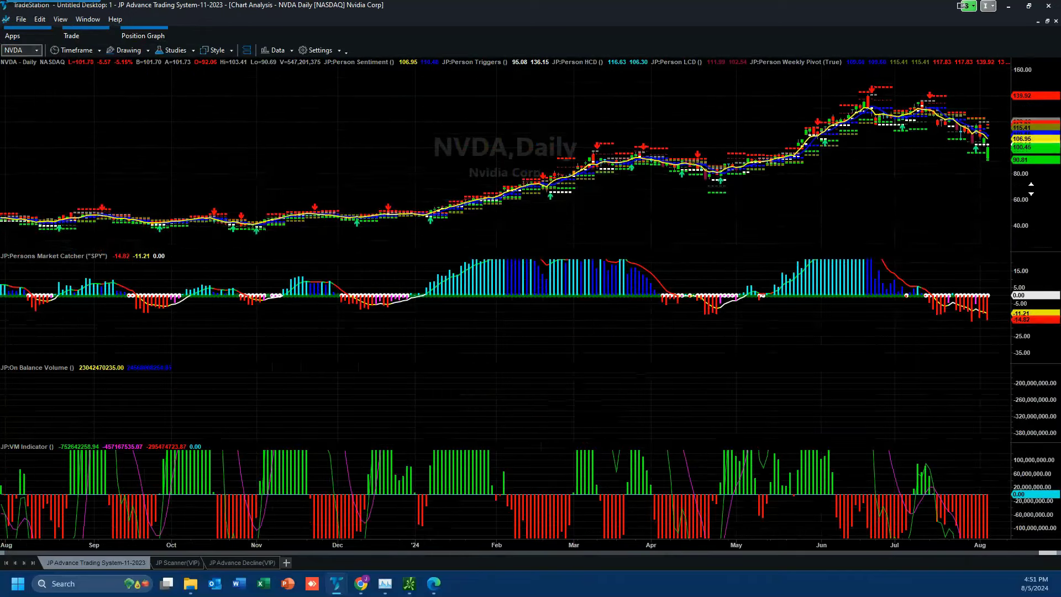
drag(1027, 116, 1028, 161)
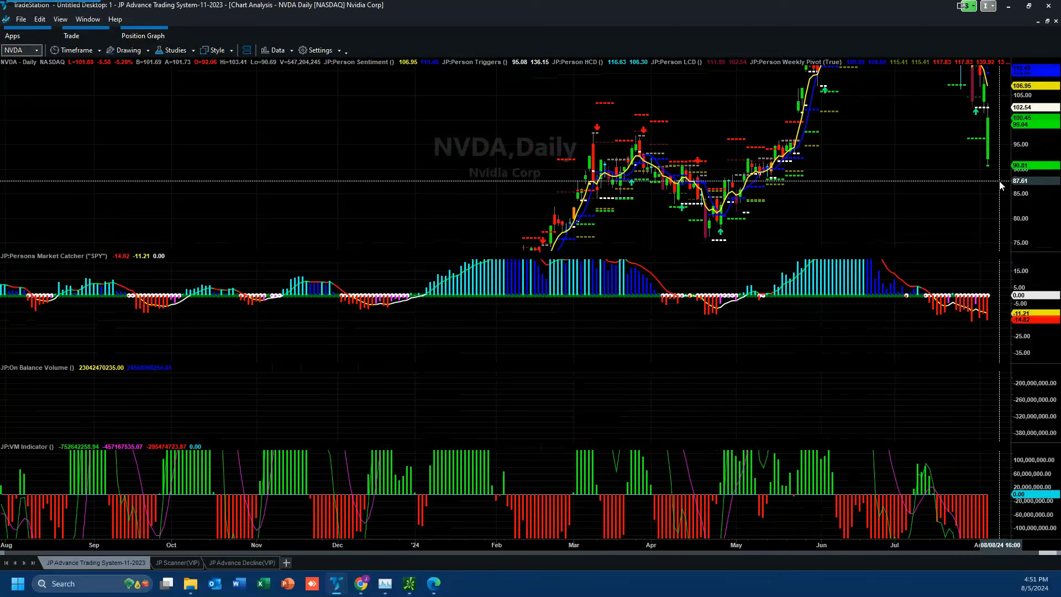
drag(1008, 169, 990, 152)
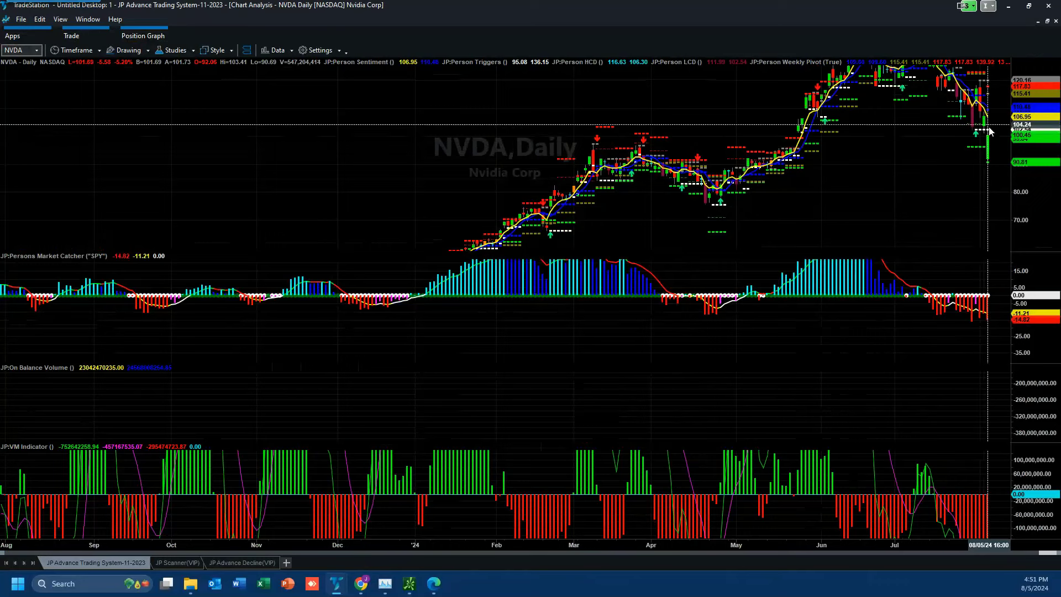
drag(1001, 161, 1001, 141)
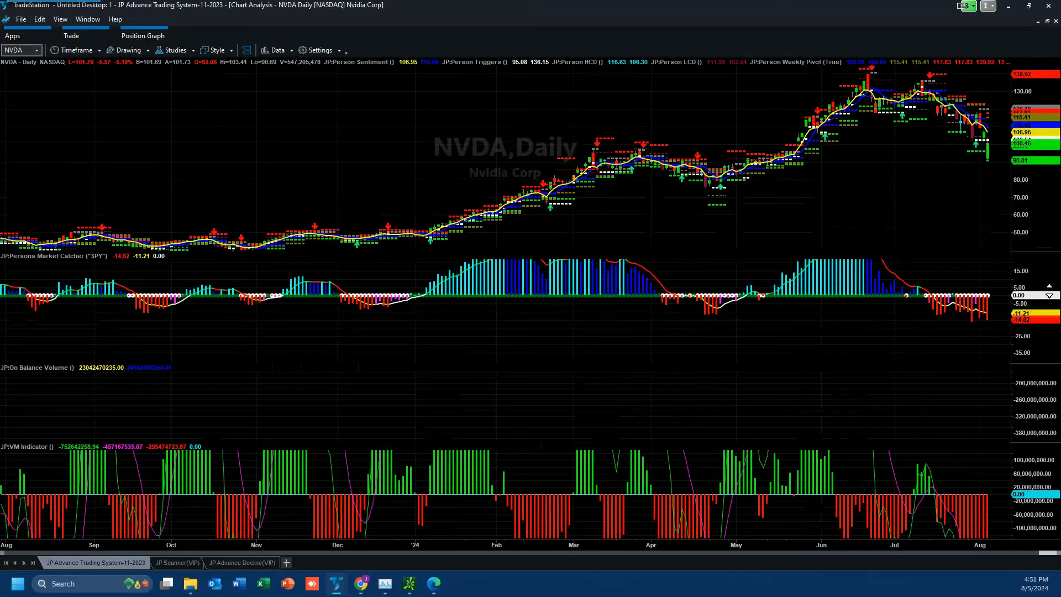
Compress the price and Market Catcher panes, widen the VM Indicator scale to ±1B, then restore the tiled layout.
drag(1028, 312, 1028, 301)
drag(1031, 498, 1032, 519)
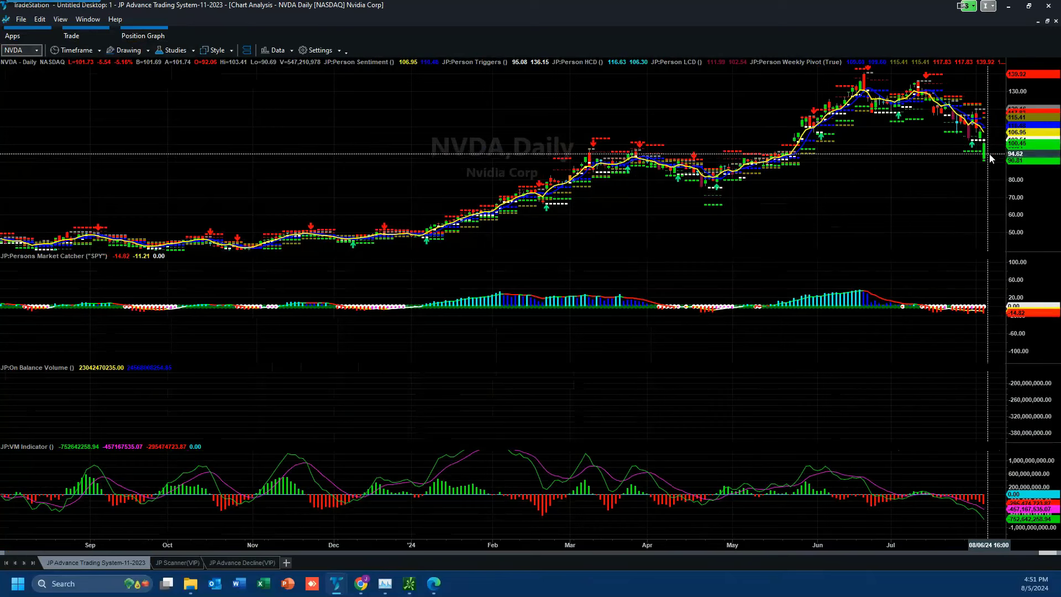
click(1050, 26)
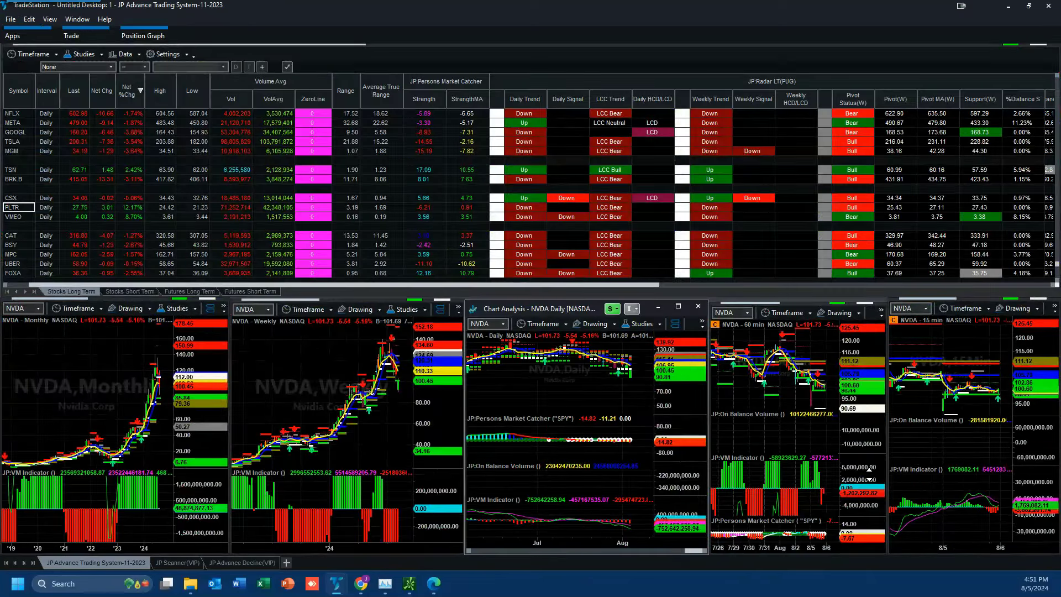
Activate the 60-minute chart, then maximize and restore the NVDA 15-minute chart.
click(868, 478)
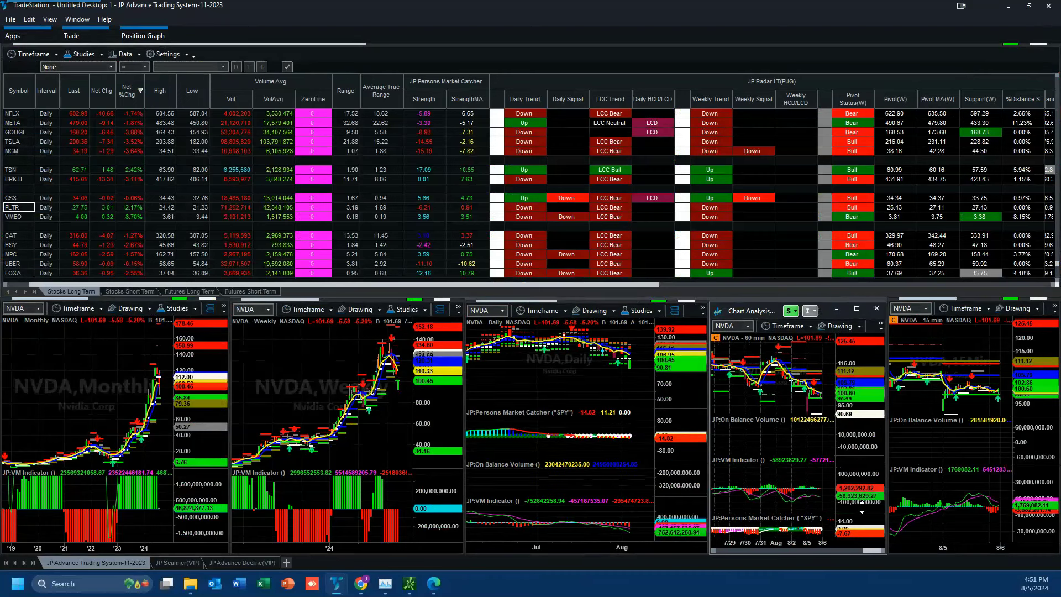
click(1030, 354)
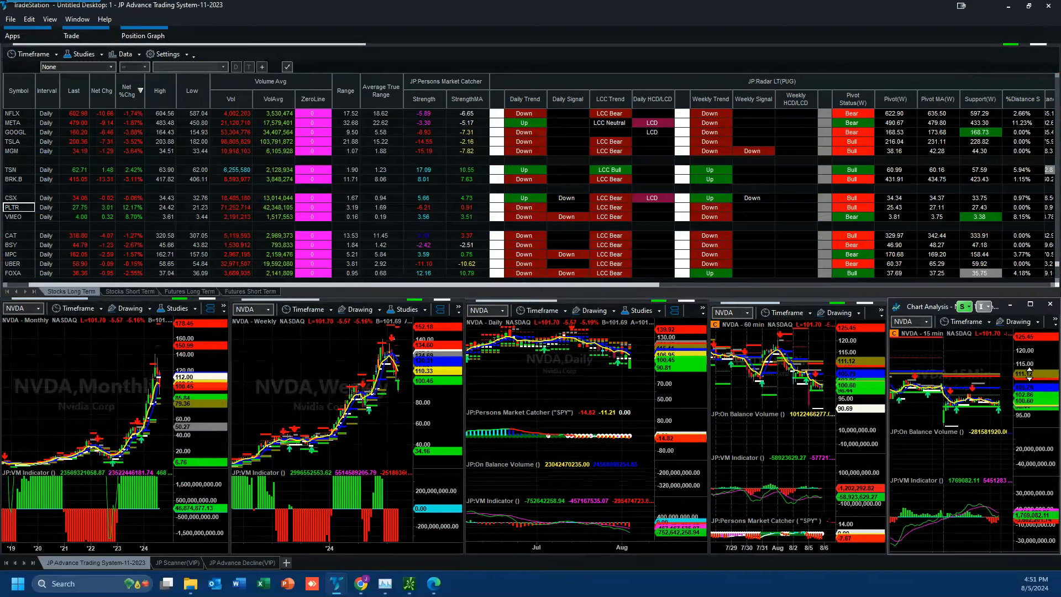
click(1031, 305)
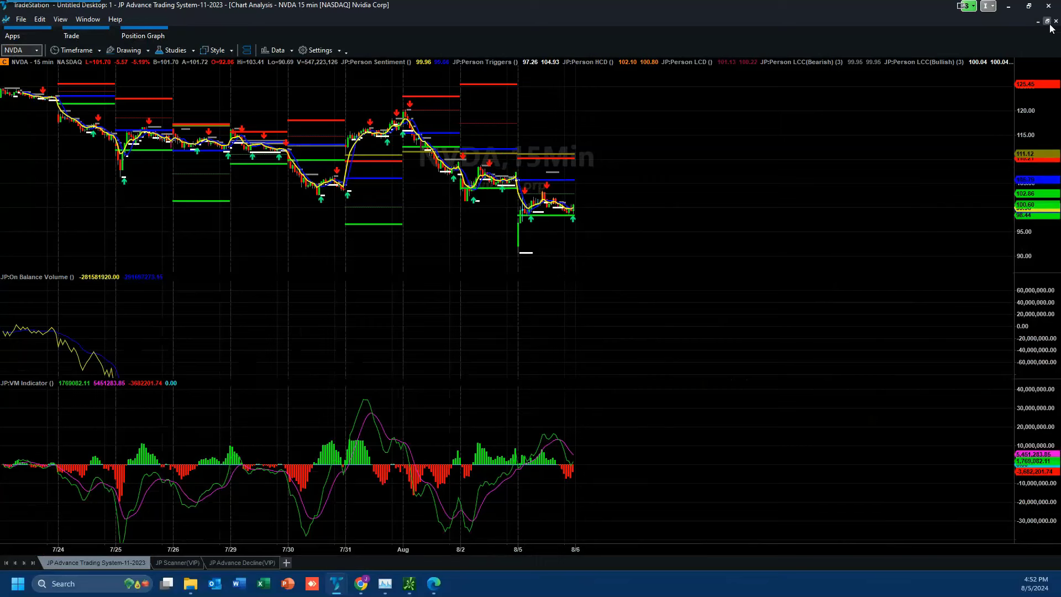
click(1028, 5)
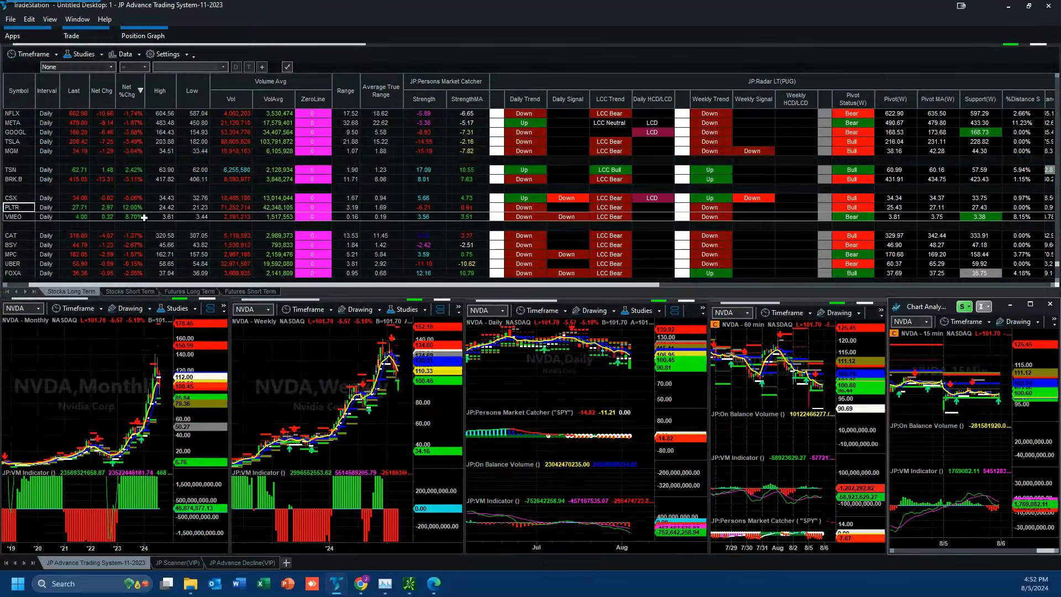
Step the linked charts through TSN, PLTR and CAT from the RadarScreen watchlist.
scroll(149, 226, up, 3)
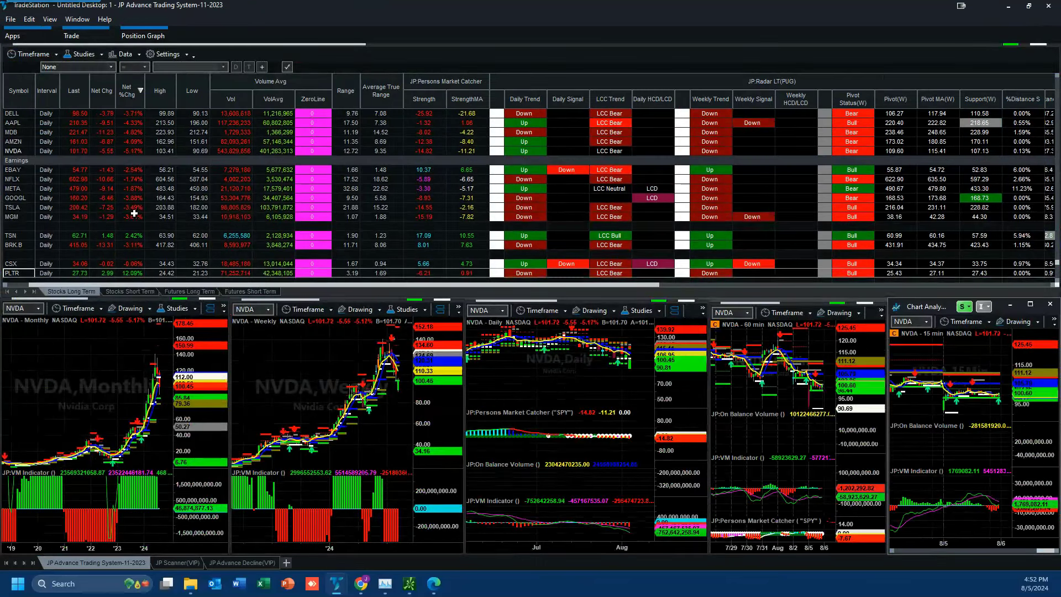
scroll(134, 213, down, 1)
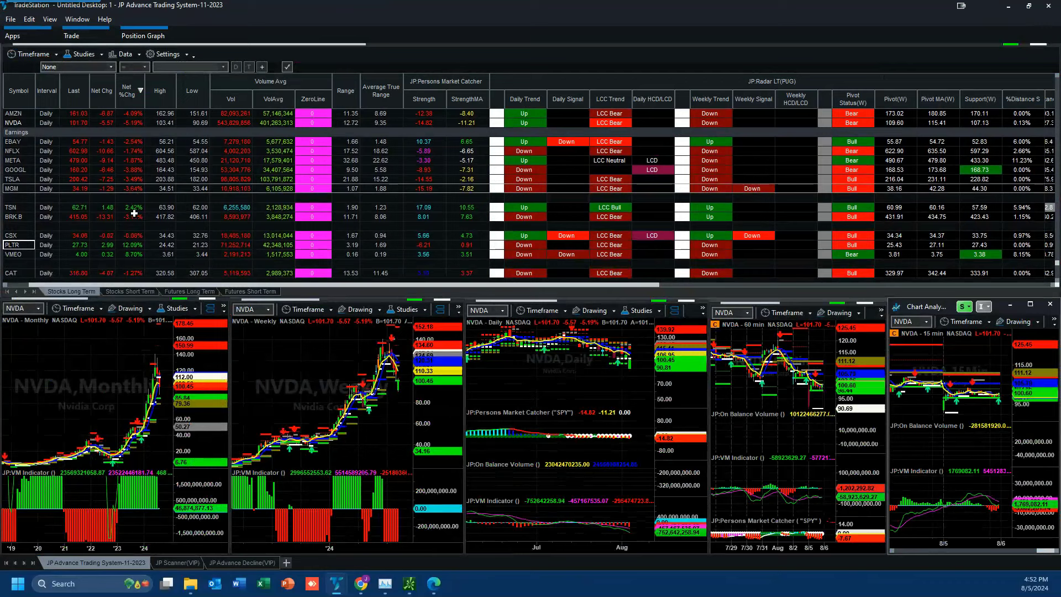
click(20, 210)
scroll(21, 224, down, 1)
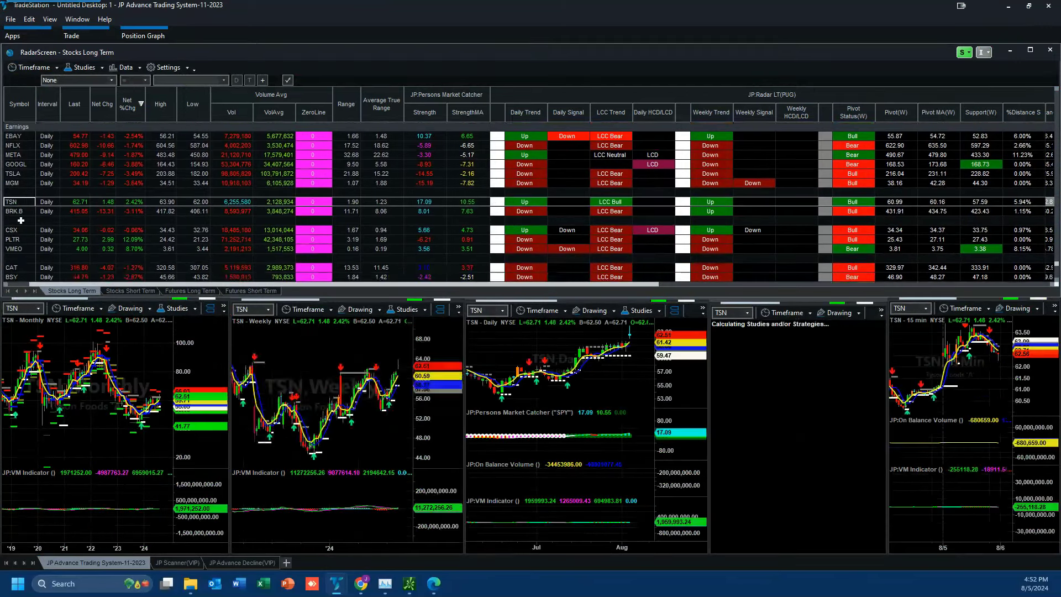
click(20, 227)
scroll(21, 230, down, 1)
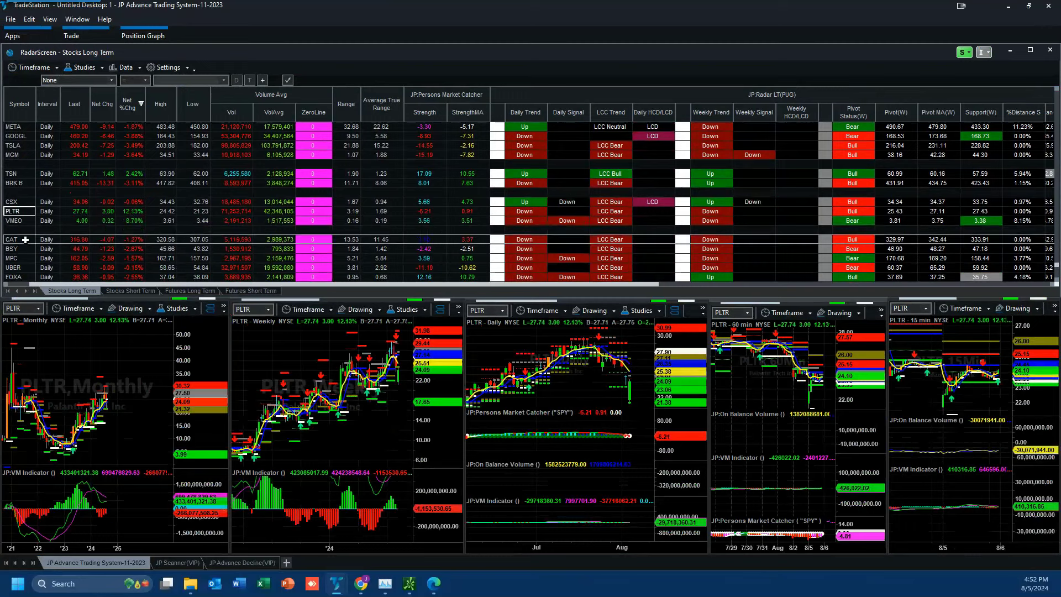
scroll(25, 239, down, 1)
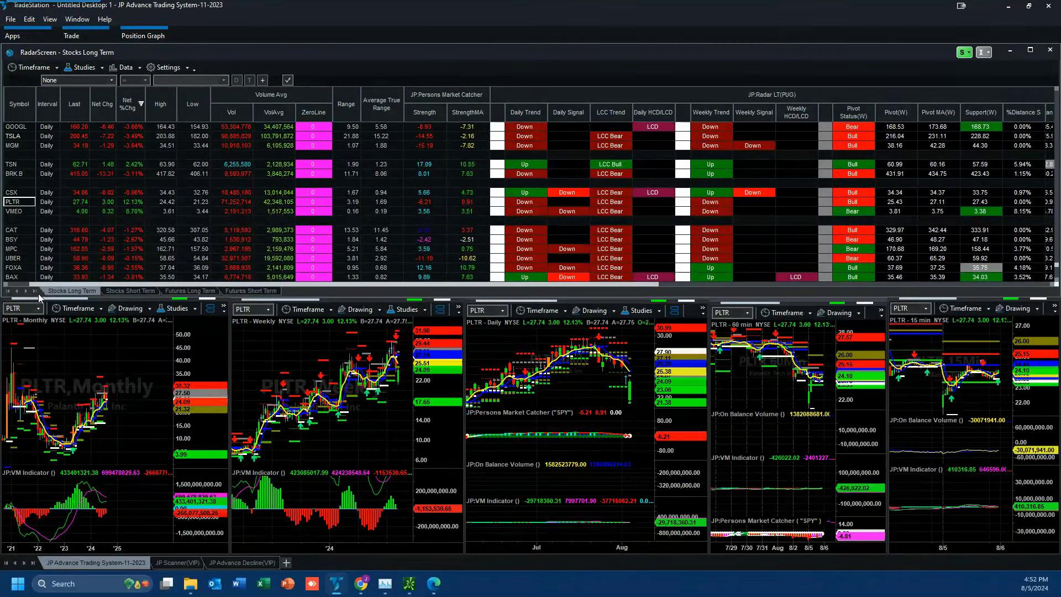
click(13, 230)
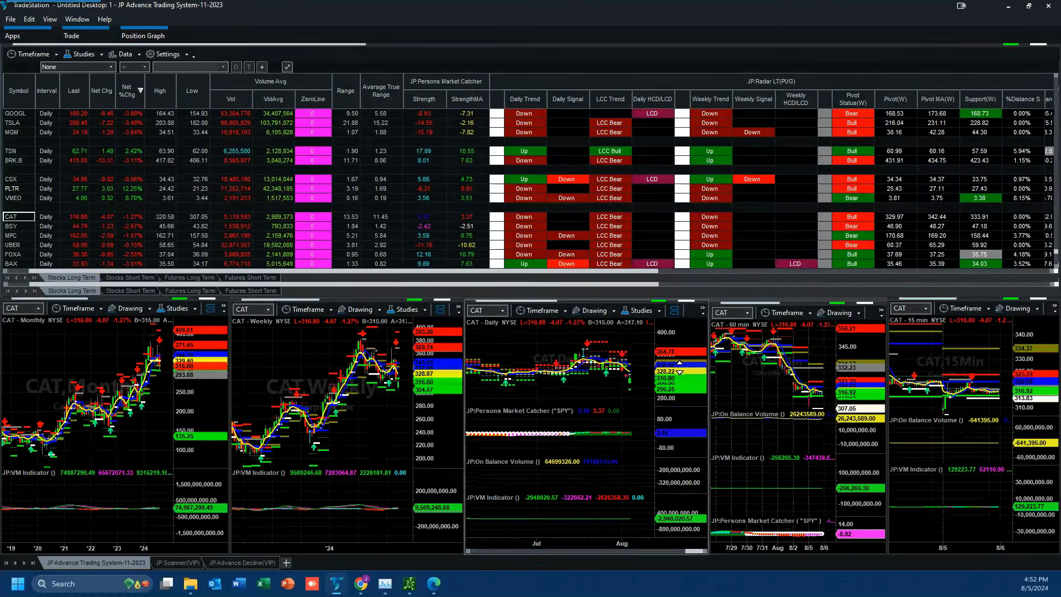
Load DE into all linked charts from the daily chart.
click(709, 488)
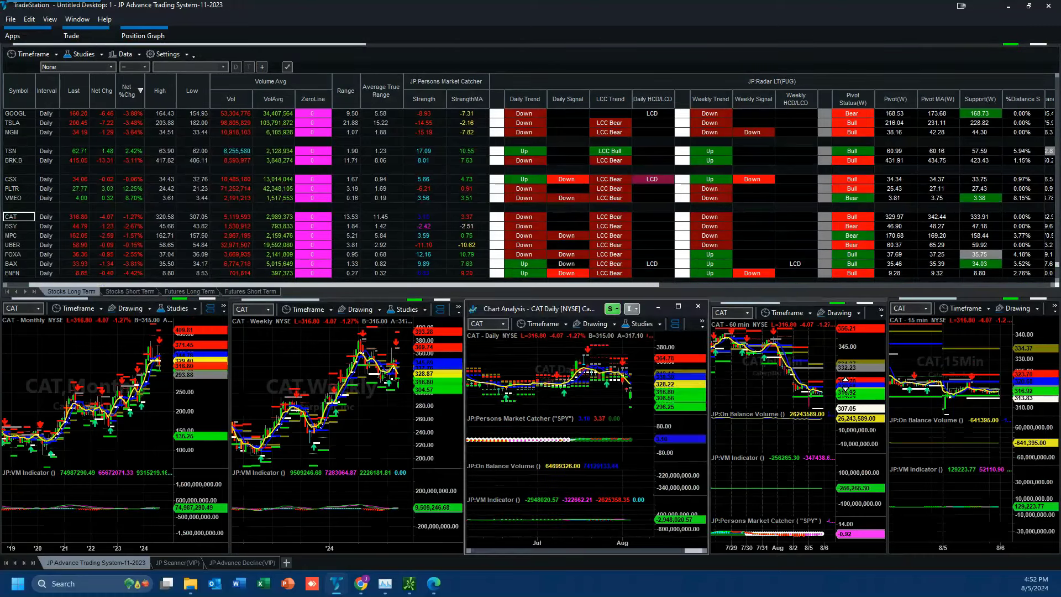
click(514, 340)
text(de)
key(Return)
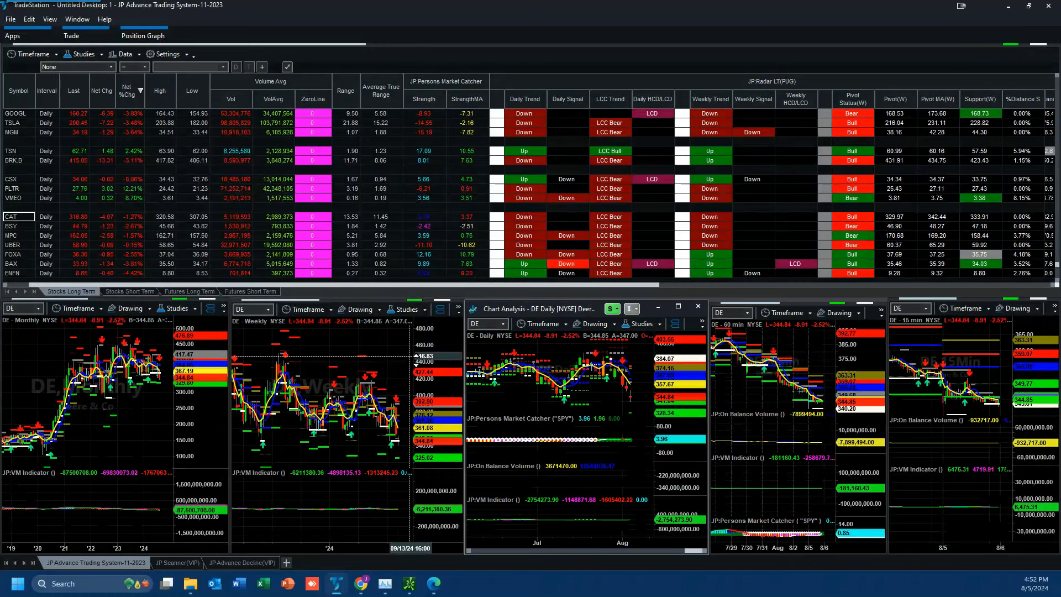
Load NFLX from the RadarScreen, rescale the daily Persons Market Catcher pane, and focus the weekly chart.
click(416, 398)
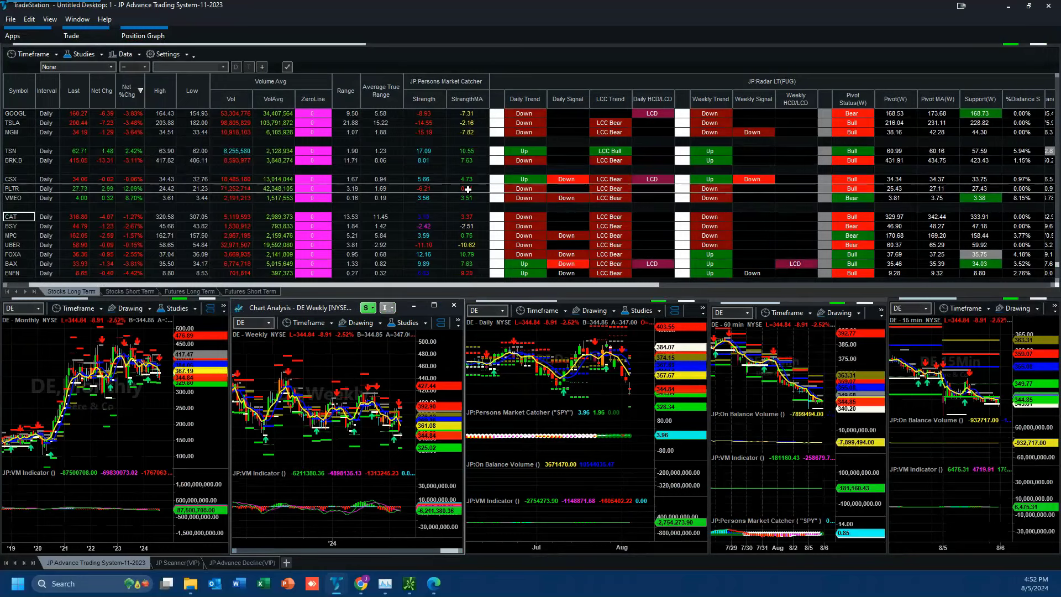
scroll(468, 189, up, 5)
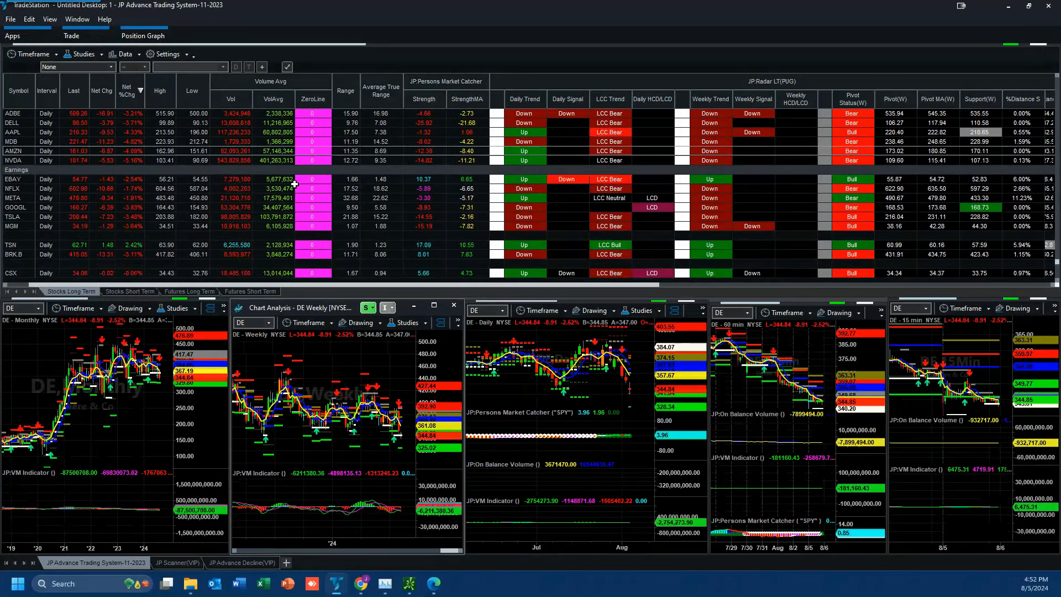
click(20, 189)
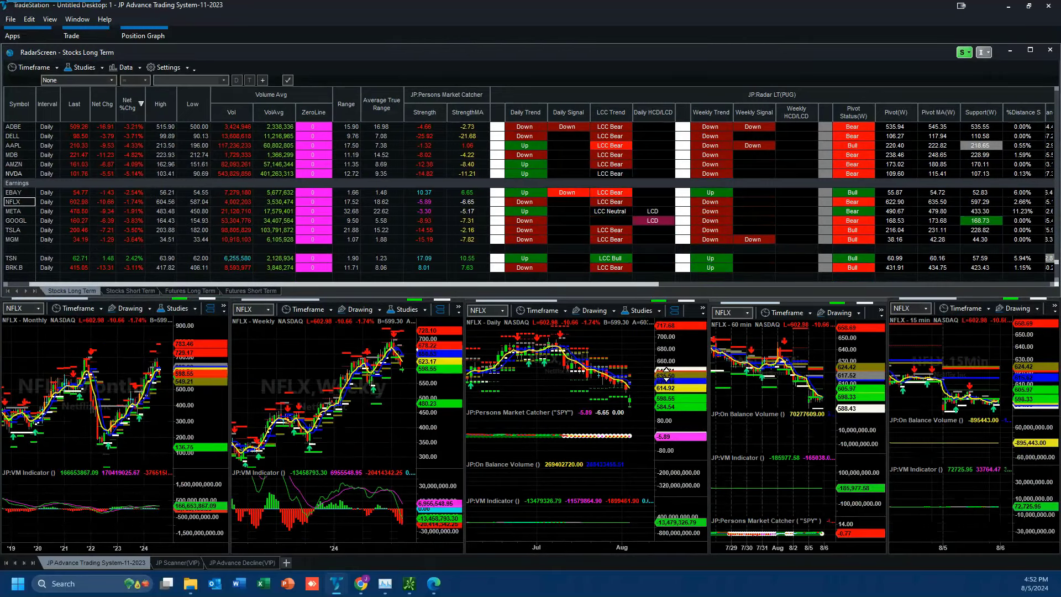
drag(666, 436, 623, 444)
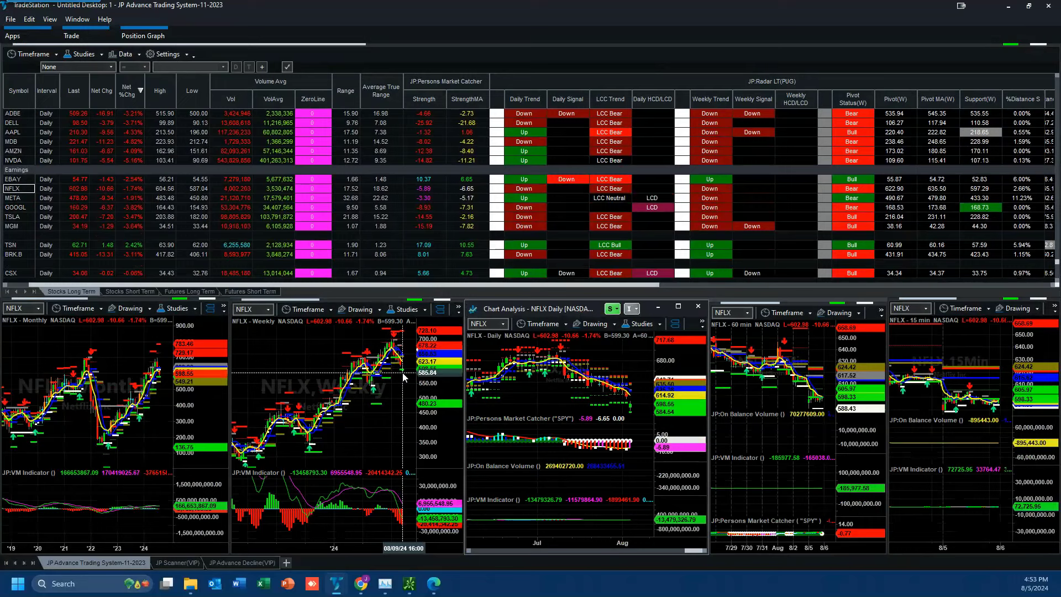
click(306, 363)
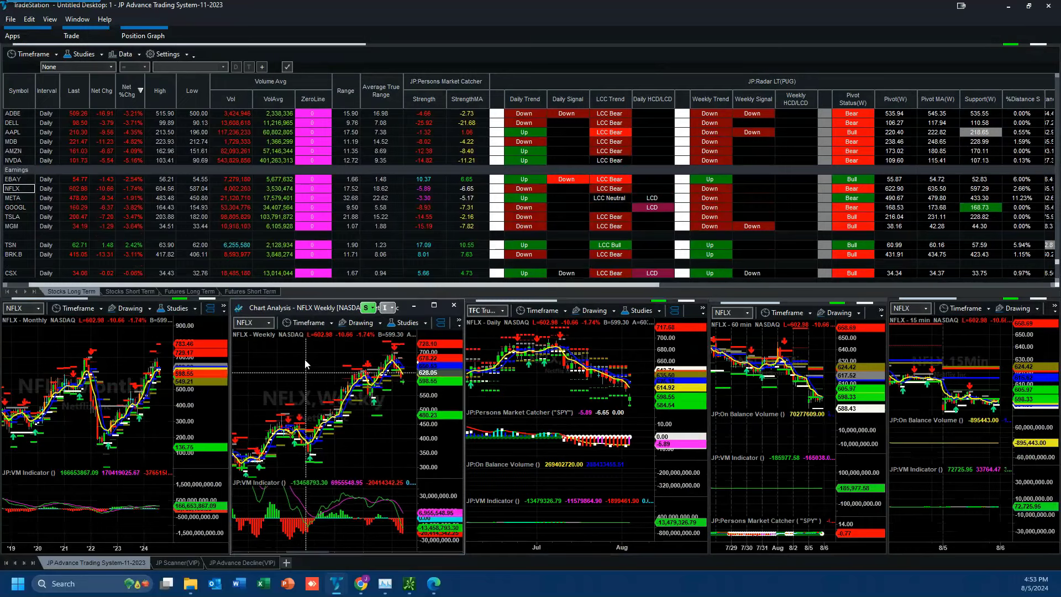
Load DIS into the linked charts and review its daily, weekly and monthly charts.
text(DIS)
key(Return)
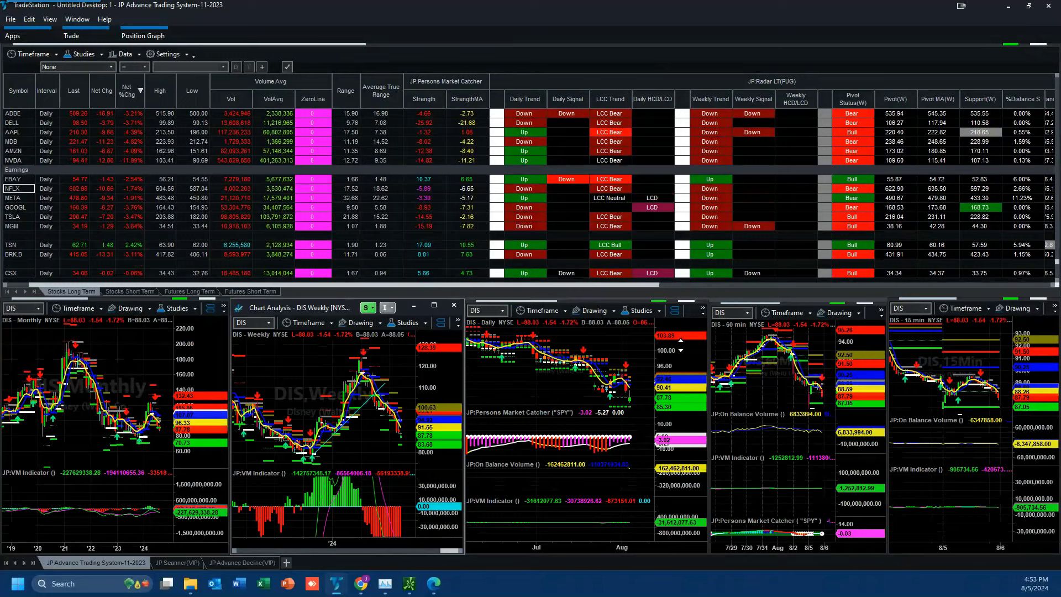
click(680, 345)
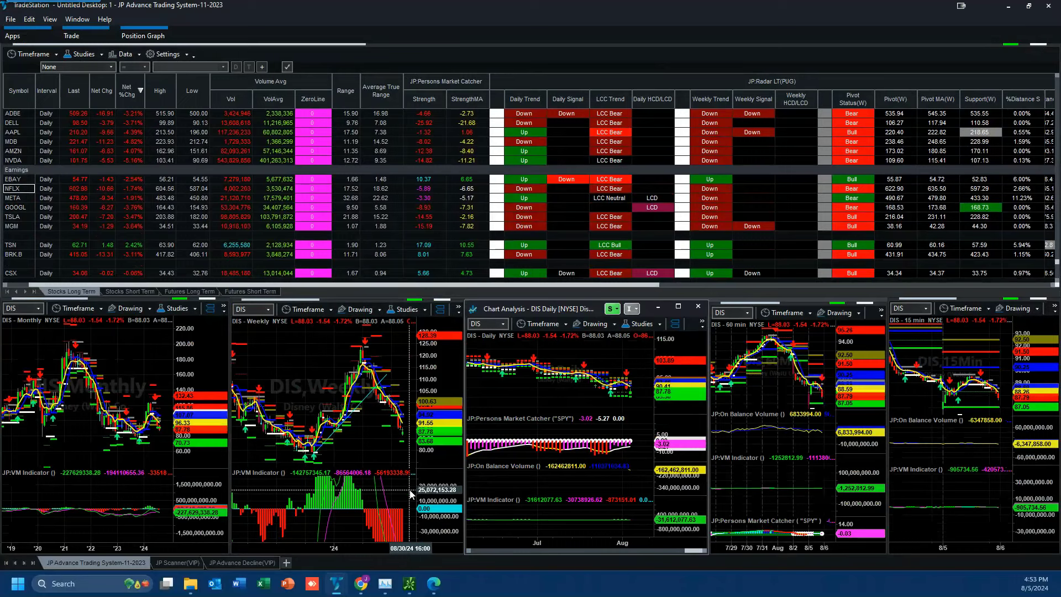
click(433, 521)
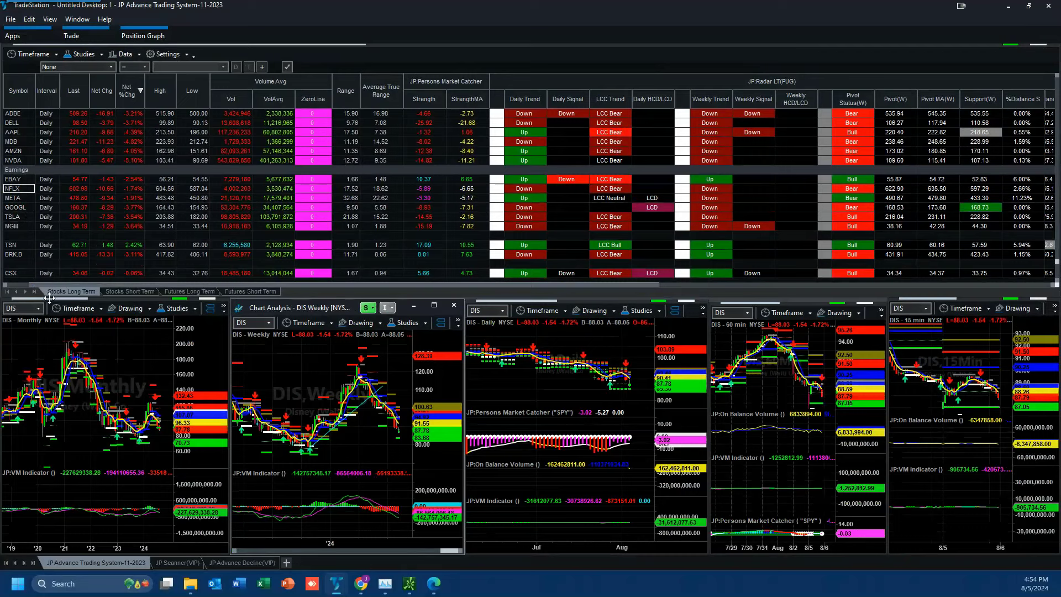
click(137, 351)
Switch the linked charts to COIN, check the daily chart, then refocus the stock list.
text(coin)
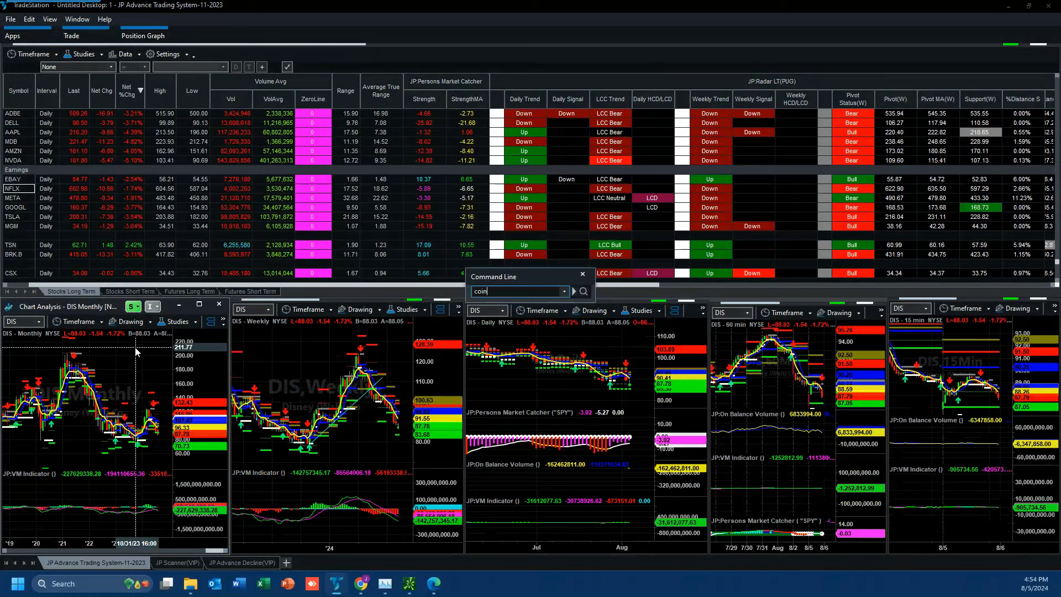
key(Return)
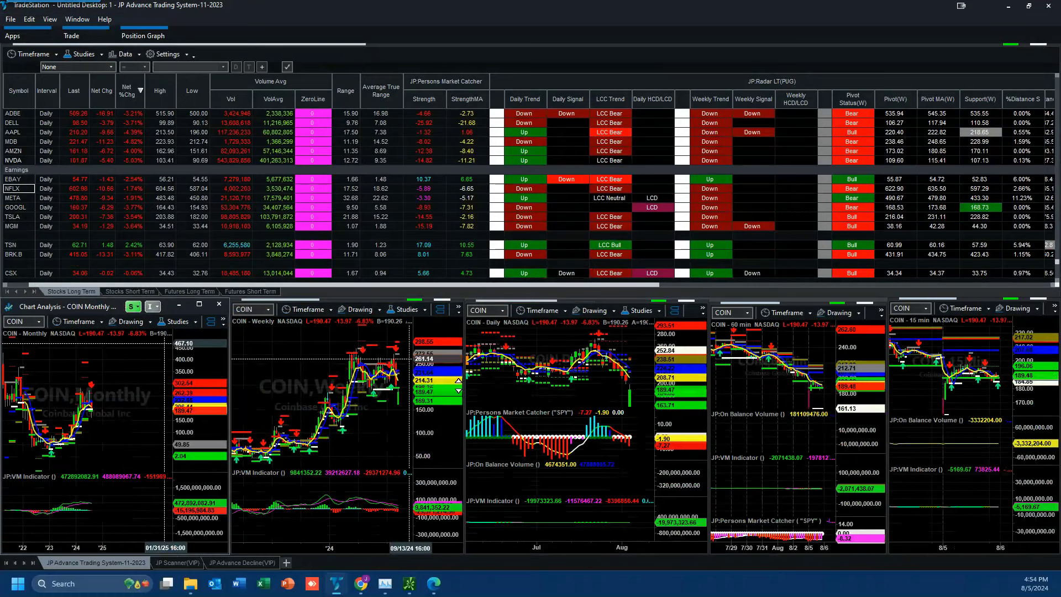
click(611, 362)
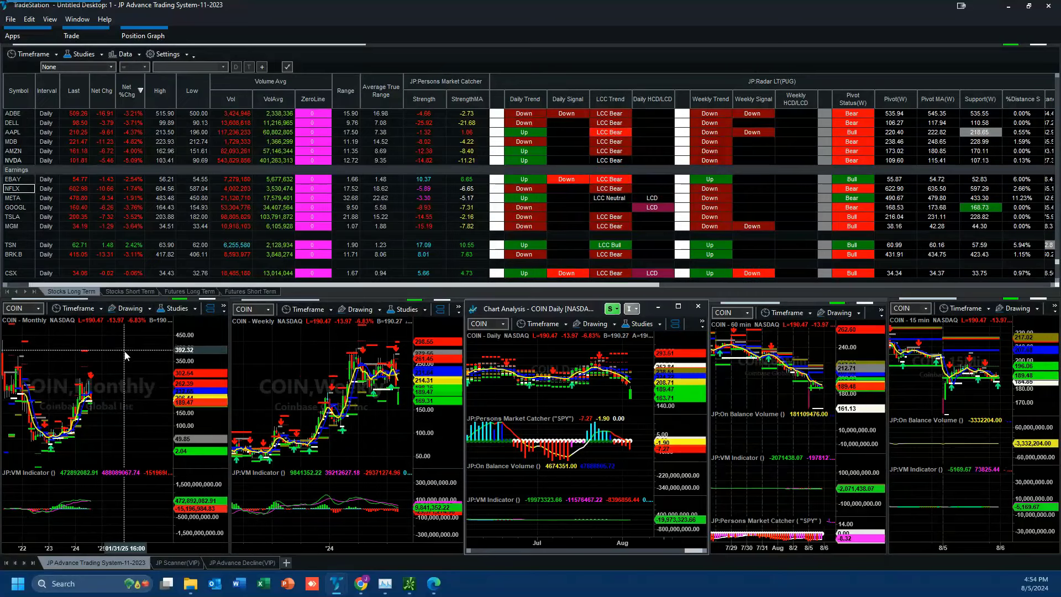
click(137, 214)
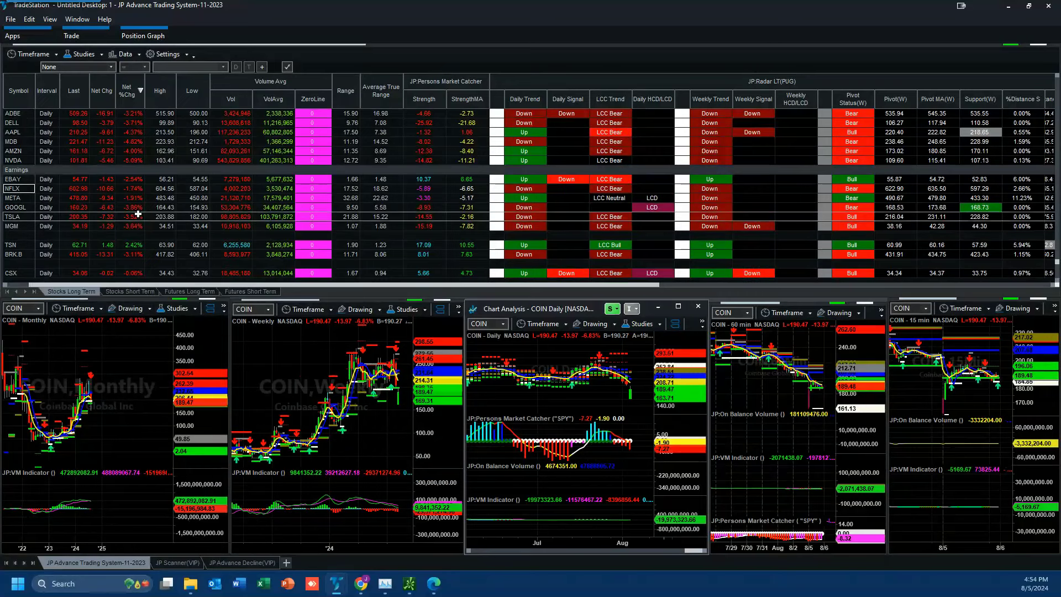
Load UBER from the watchlist, check its weekly chart, then switch the charts to SMCI.
scroll(137, 214, up, 3)
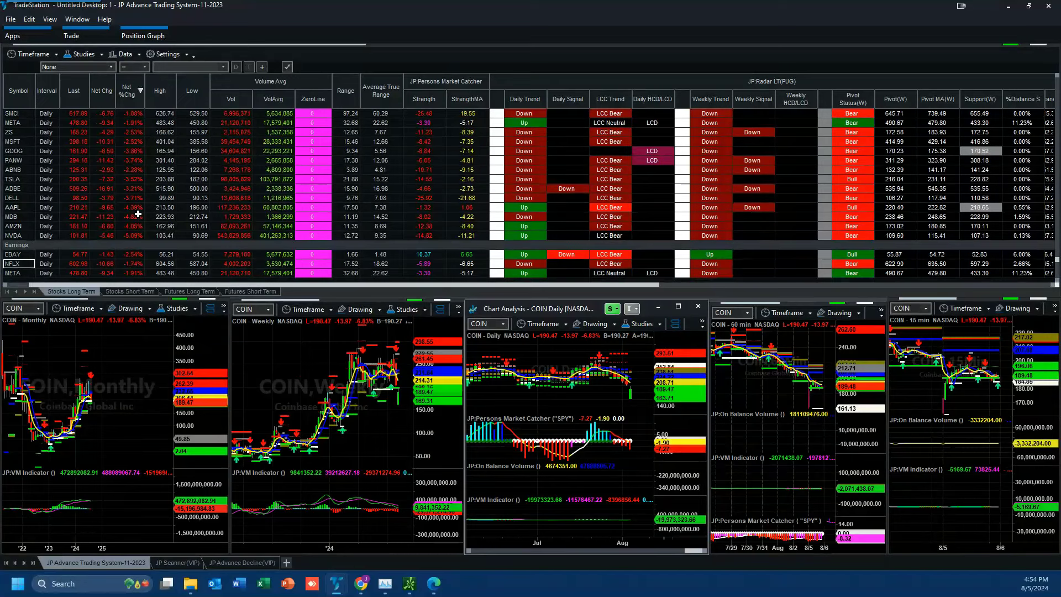
scroll(138, 214, up, 1)
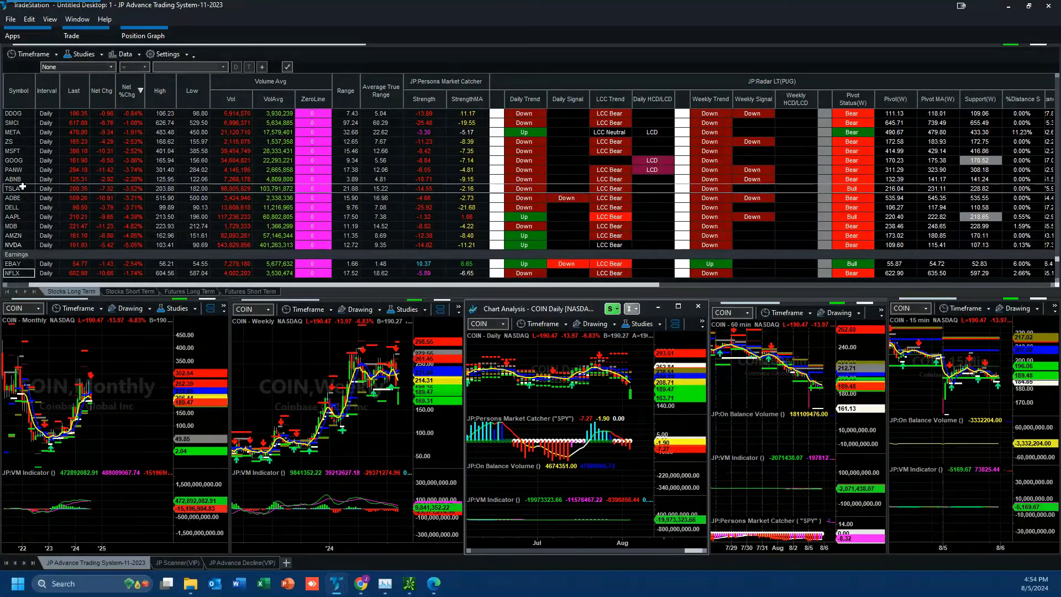
scroll(112, 227, up, 2)
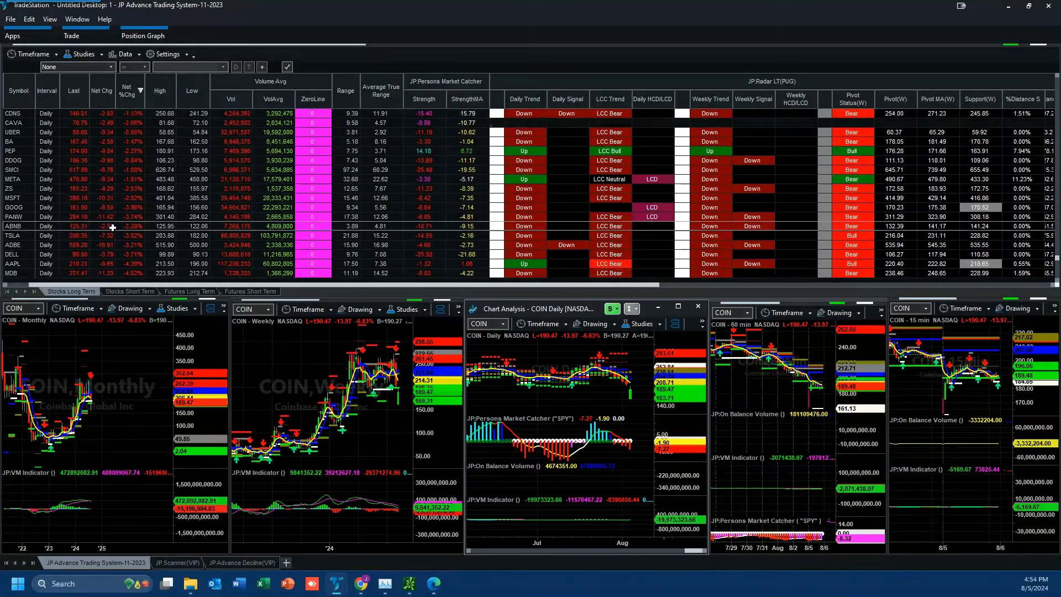
scroll(113, 227, up, 1)
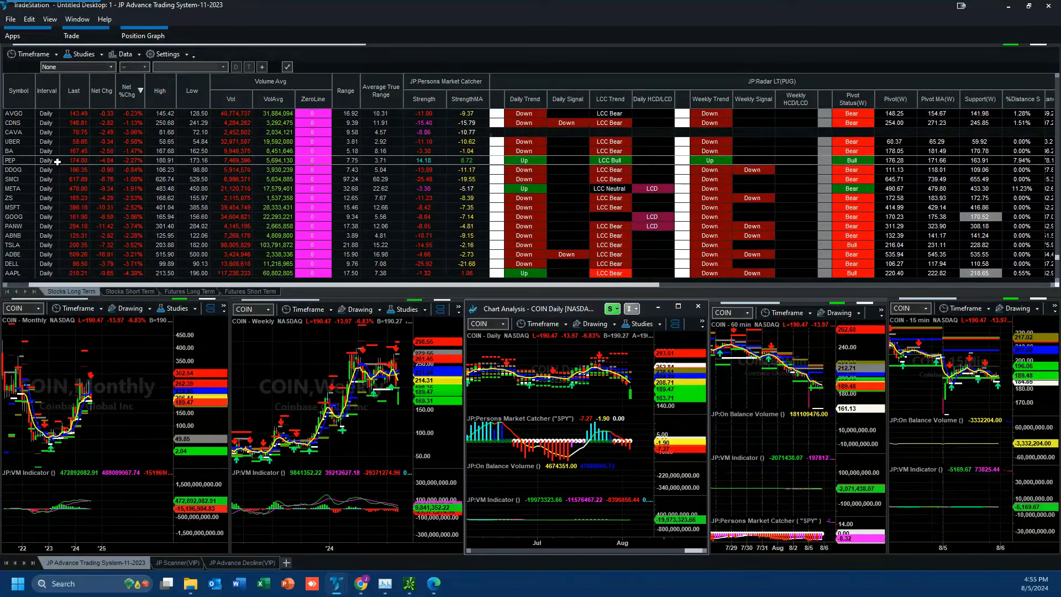
scroll(135, 216, up, 2)
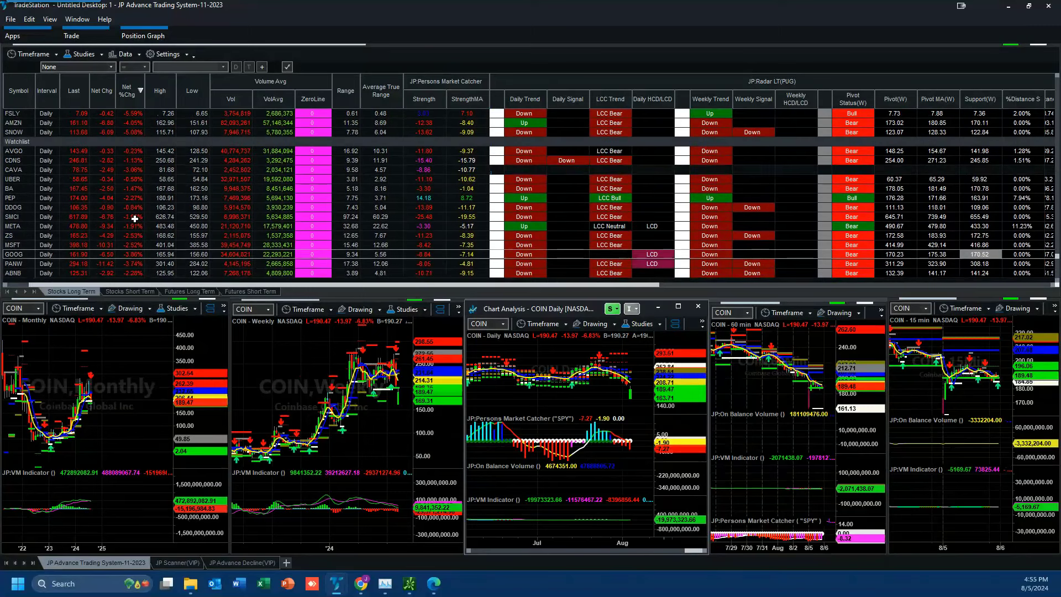
click(17, 180)
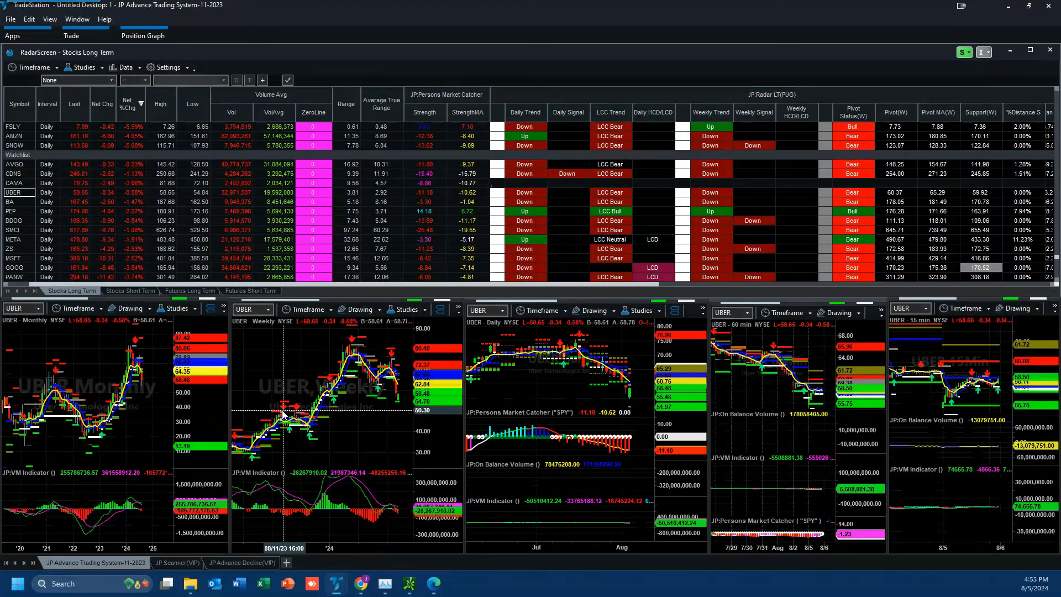
click(411, 532)
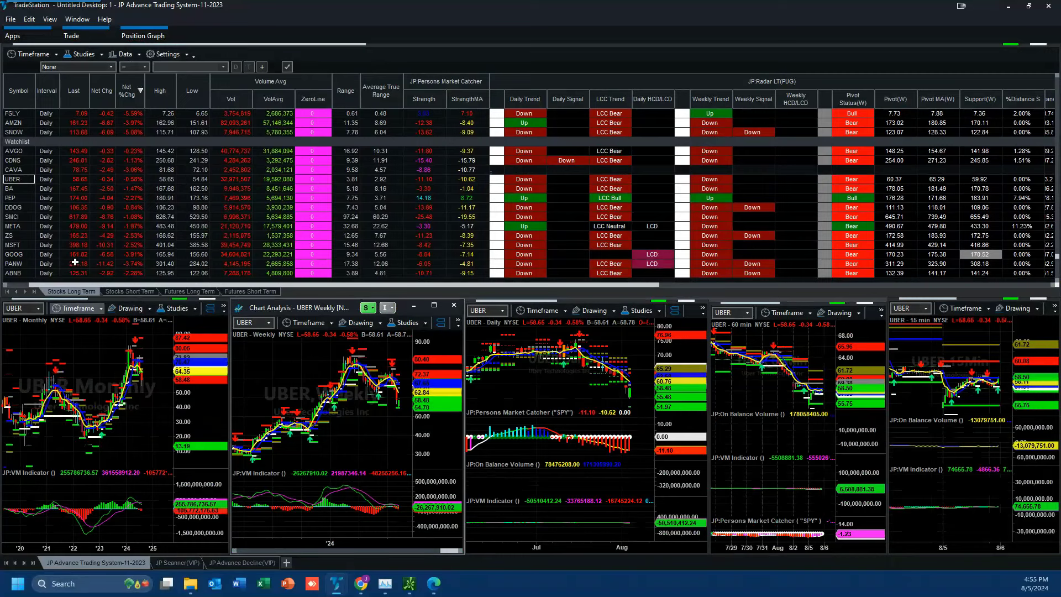
click(19, 216)
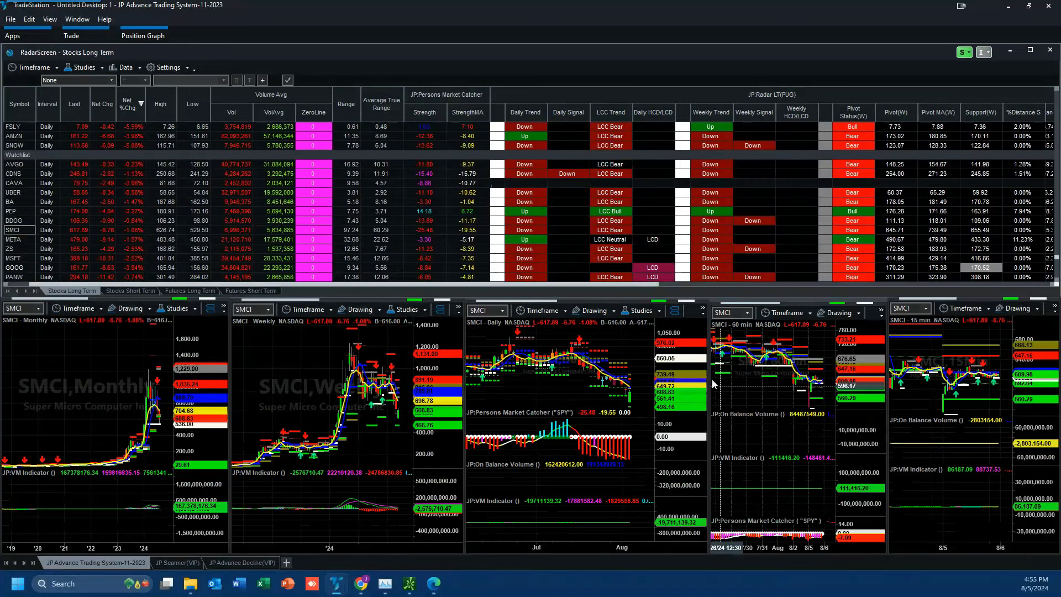
Rescale the SMCI daily chart's price axis to roughly 400–1,200, then bring the PDF report forward.
click(679, 369)
drag(680, 369, 680, 389)
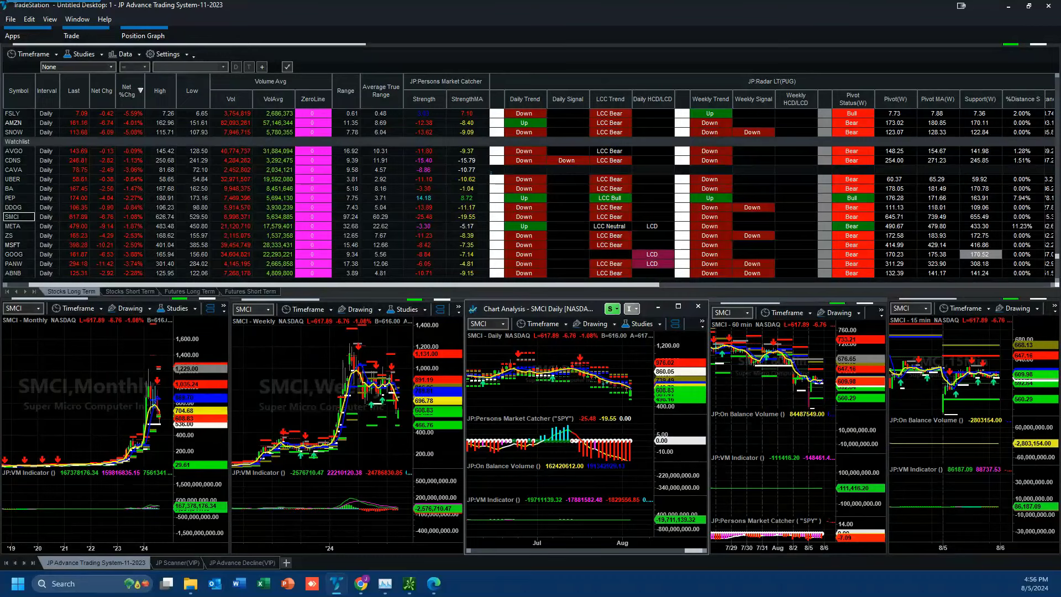
key(alt+Tab)
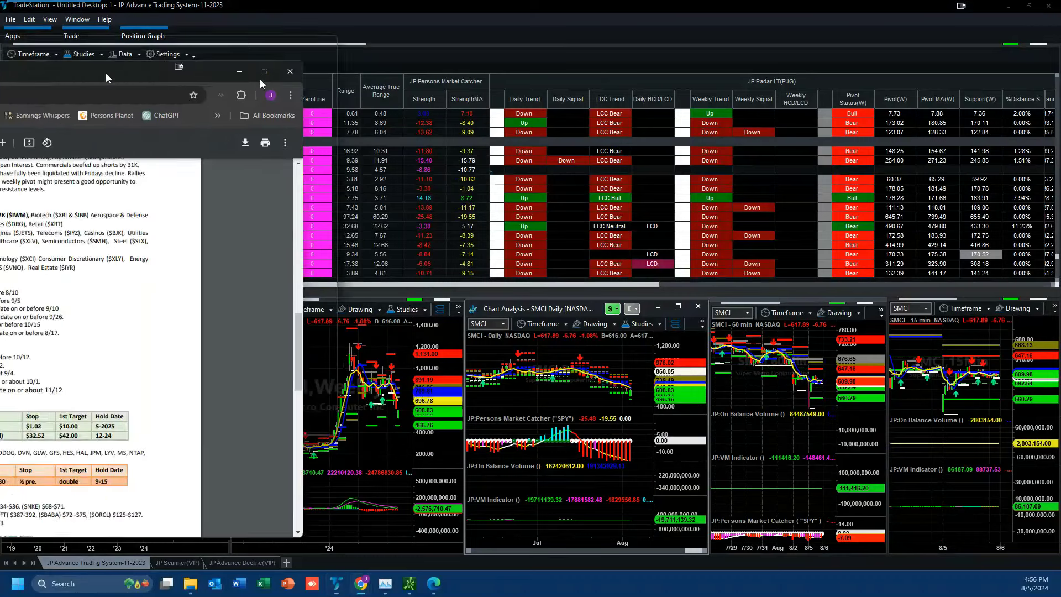
Highlight the ONON $34–$36 support zone in the report, then return to the weekly SMCI chart.
drag(260, 79, 507, 44)
scroll(456, 452, down, 3)
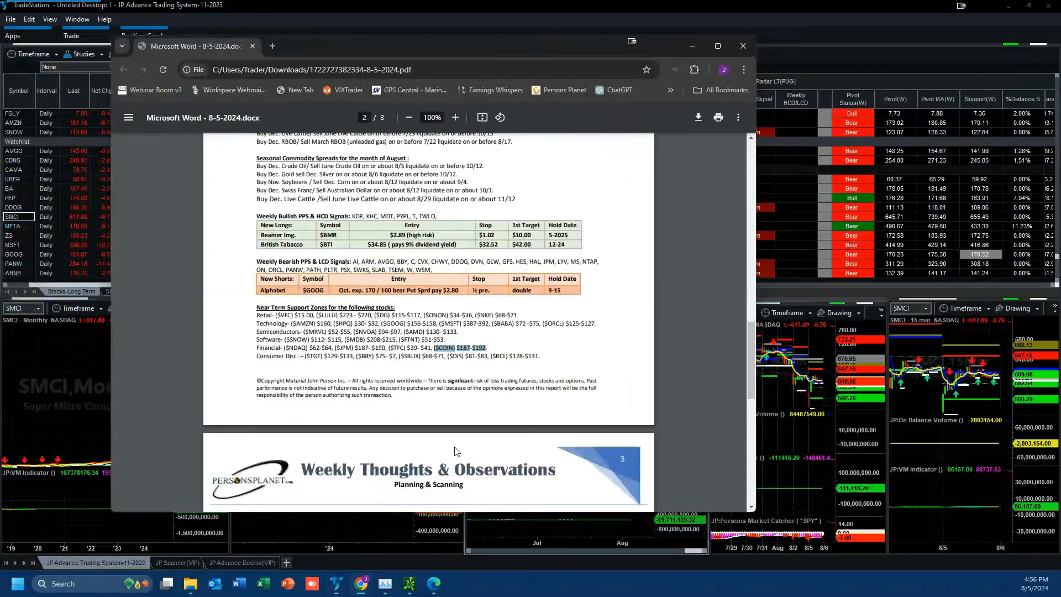
drag(258, 313, 370, 316)
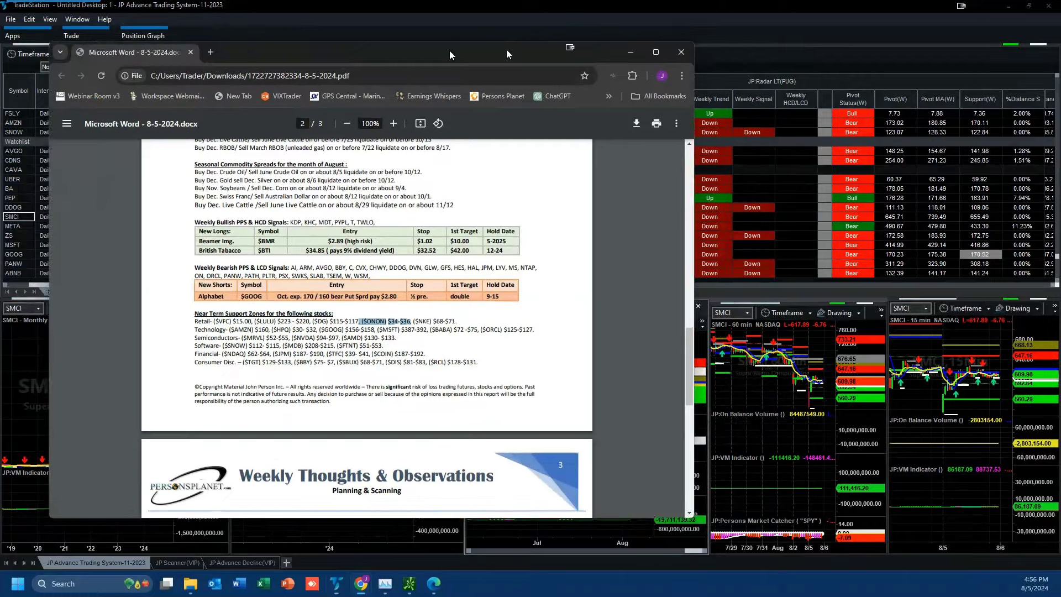
key(alt+Tab)
click(372, 342)
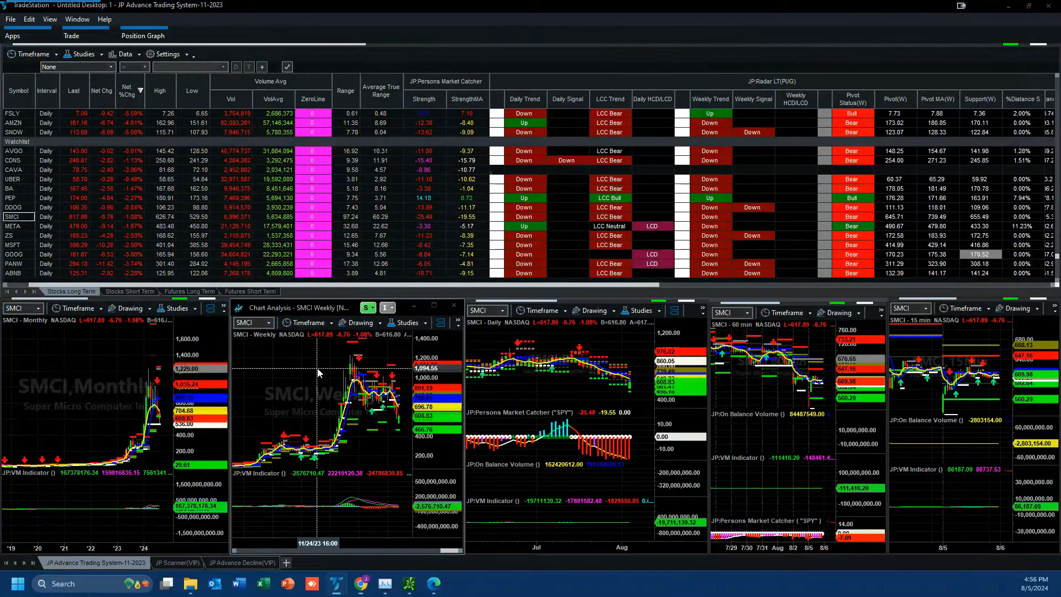
Load ONON into the linked charts and bring the PDF report back in front.
text(ONON)
key(Return)
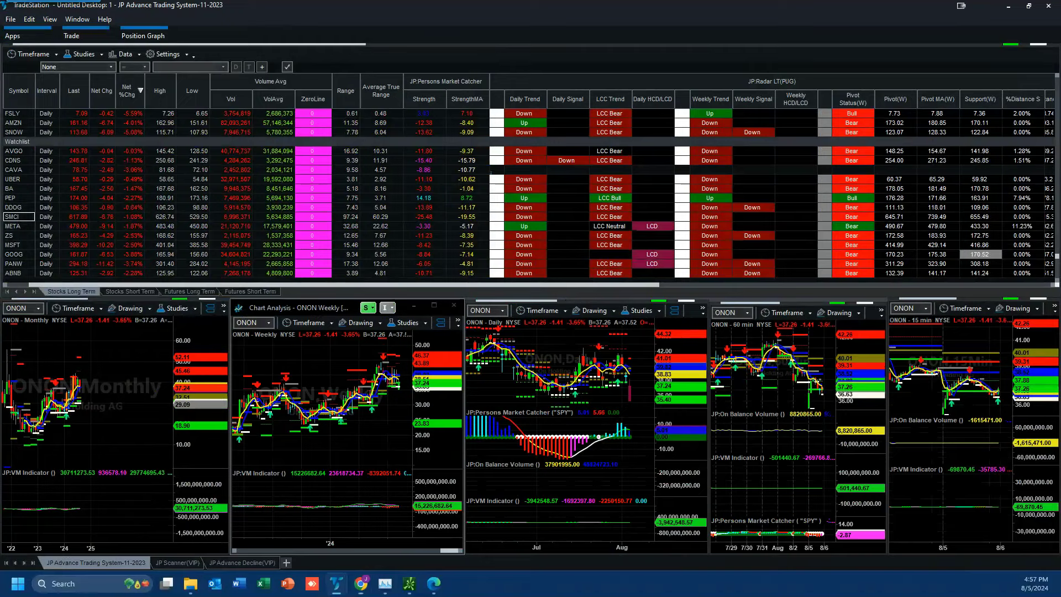
key(alt+Tab)
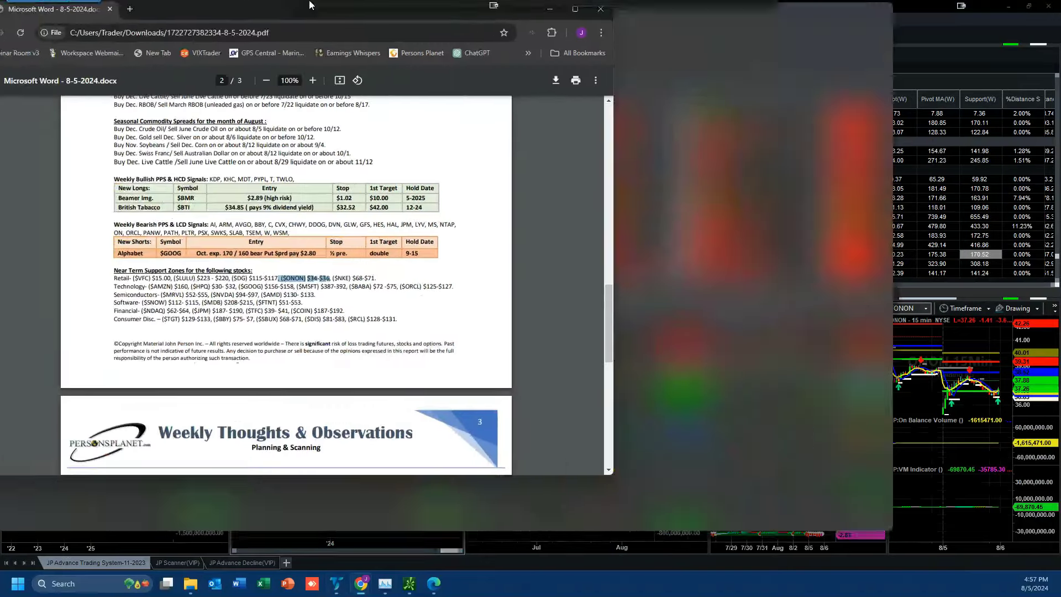
Select the Near Term Support Zones list, minimize Chrome, and open the JP Advance Decline workspace.
drag(262, 5, 347, 69)
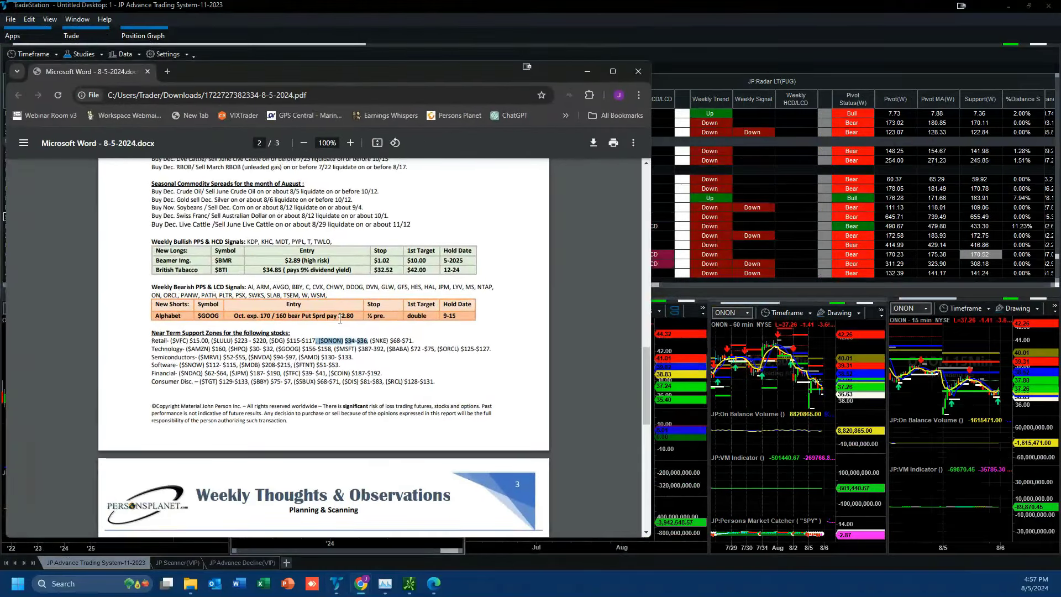
drag(369, 341, 362, 342)
drag(149, 340, 440, 382)
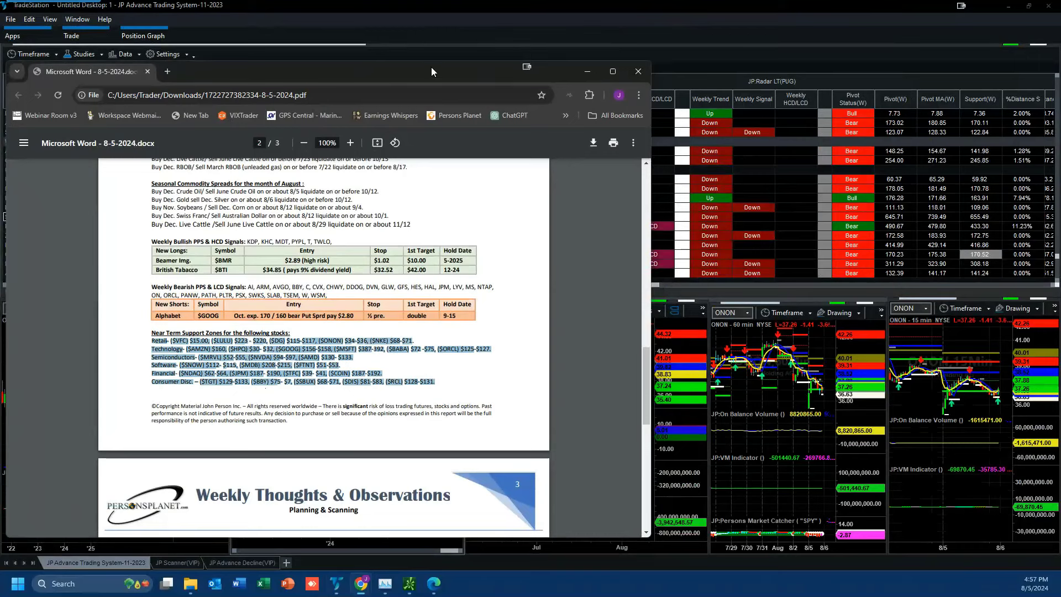
click(588, 71)
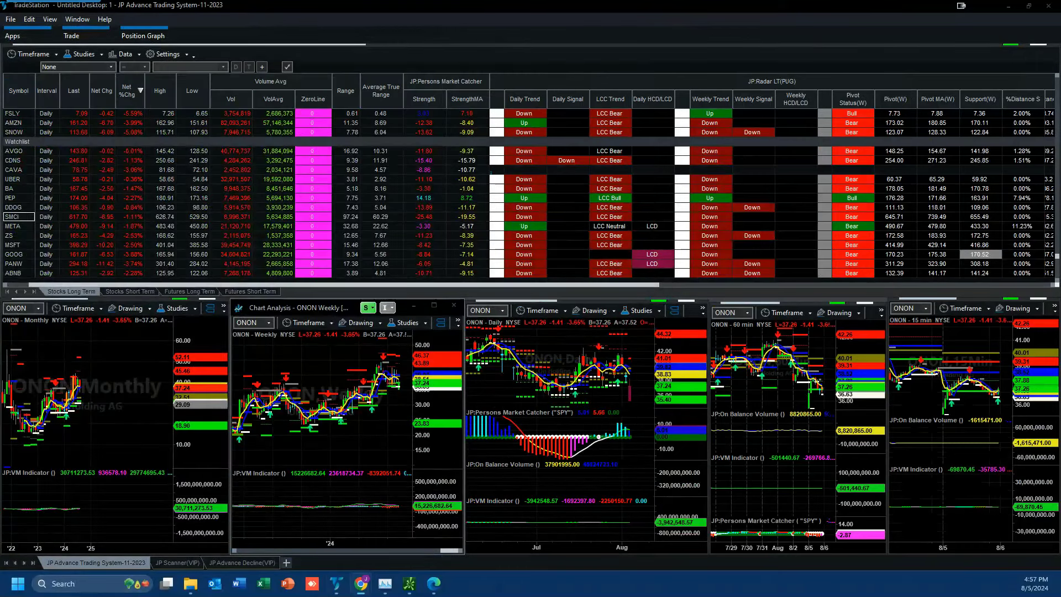
click(264, 563)
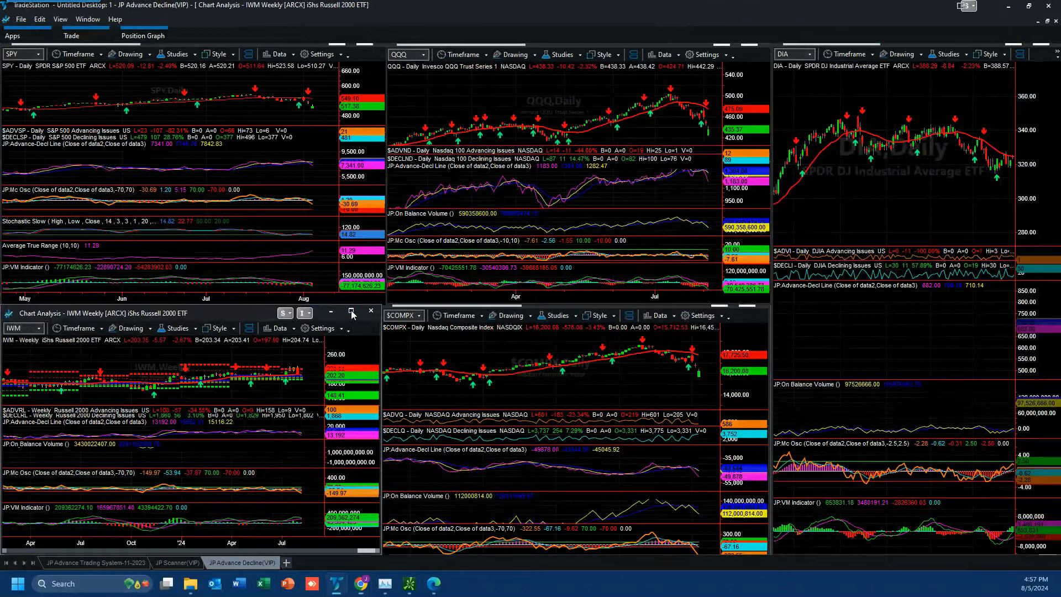
click(352, 312)
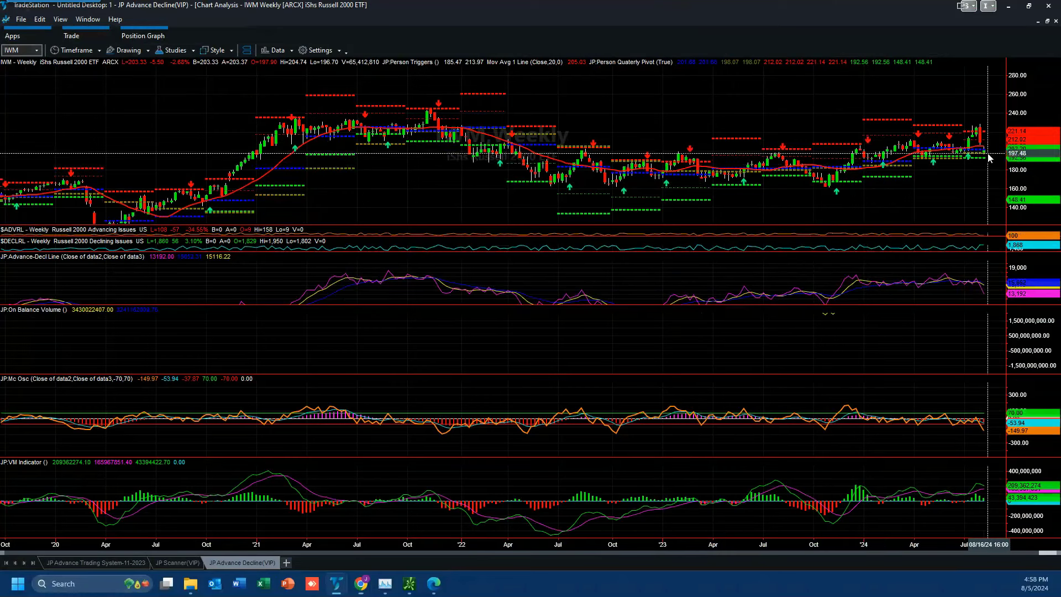
click(1047, 23)
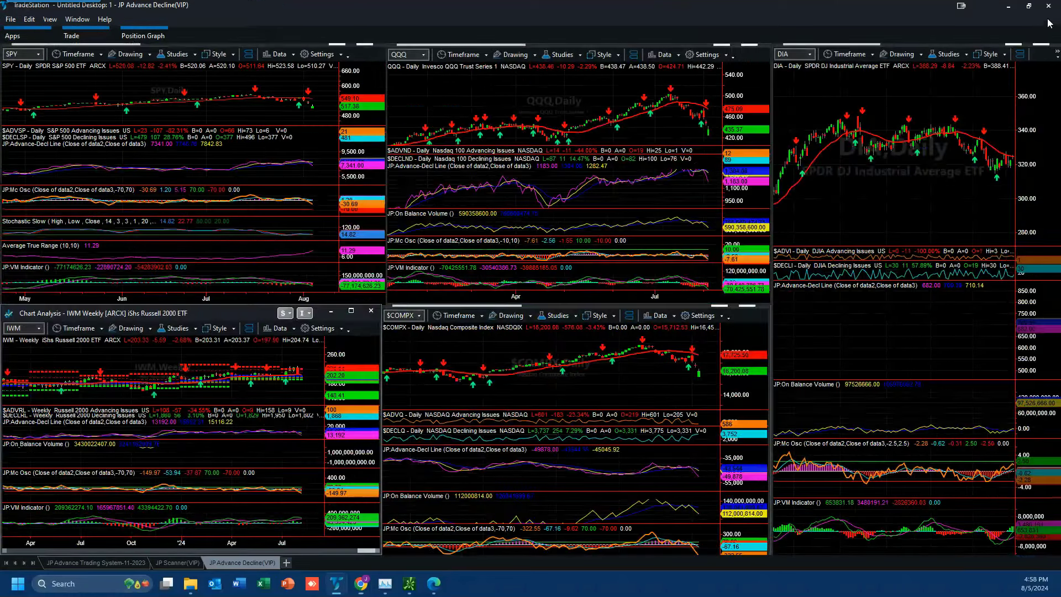
click(347, 66)
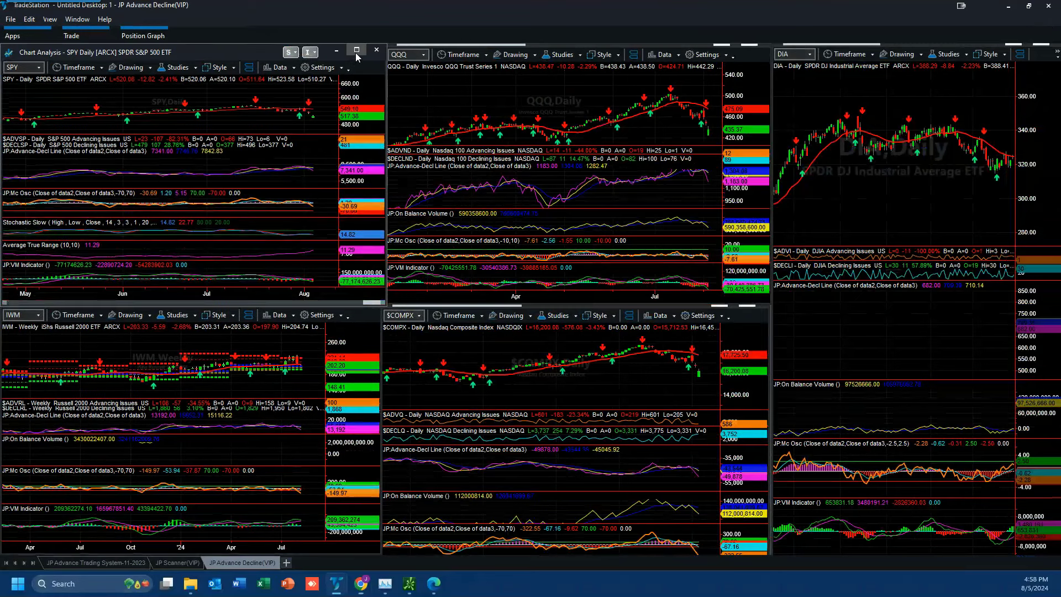
click(357, 50)
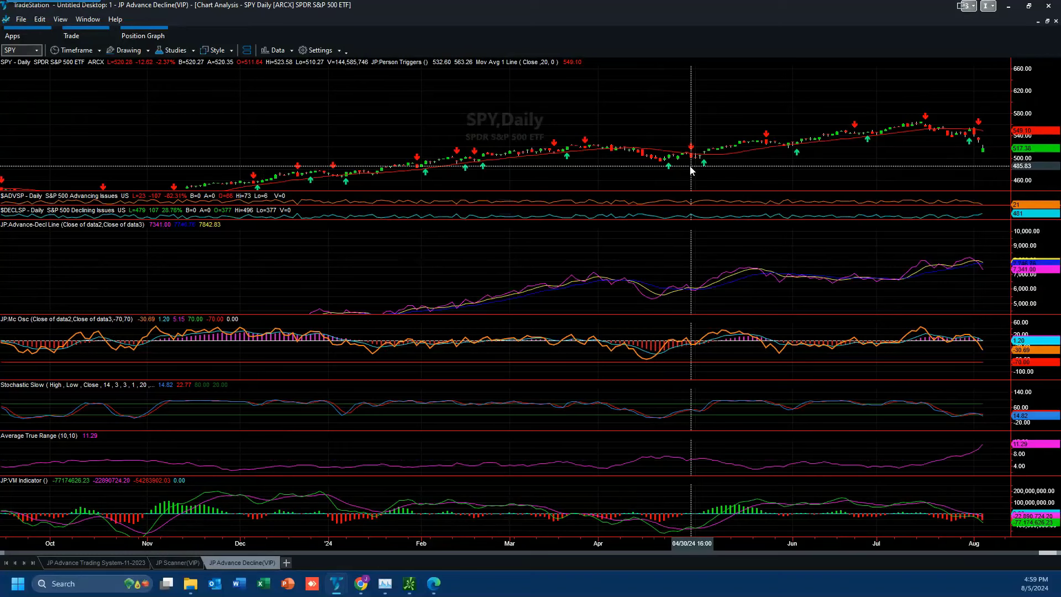
click(1047, 22)
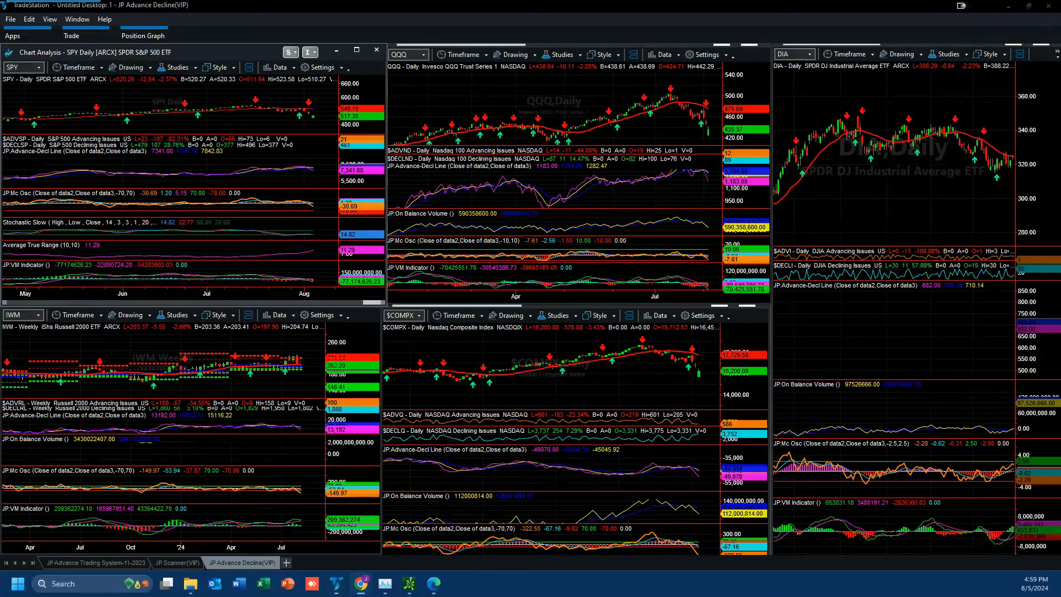
drag(0, 28, 497, 47)
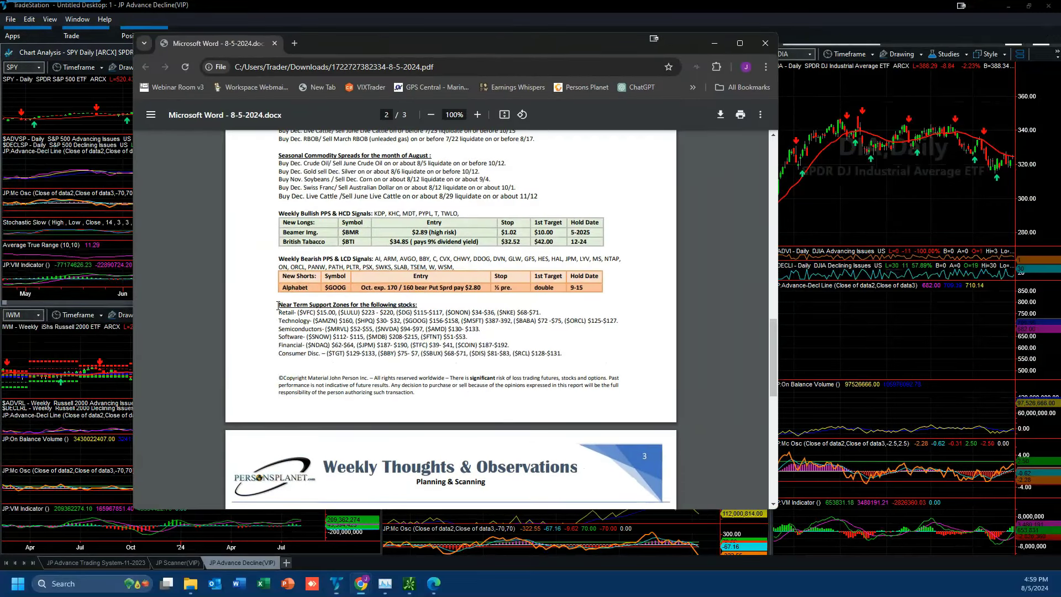
drag(278, 303, 592, 353)
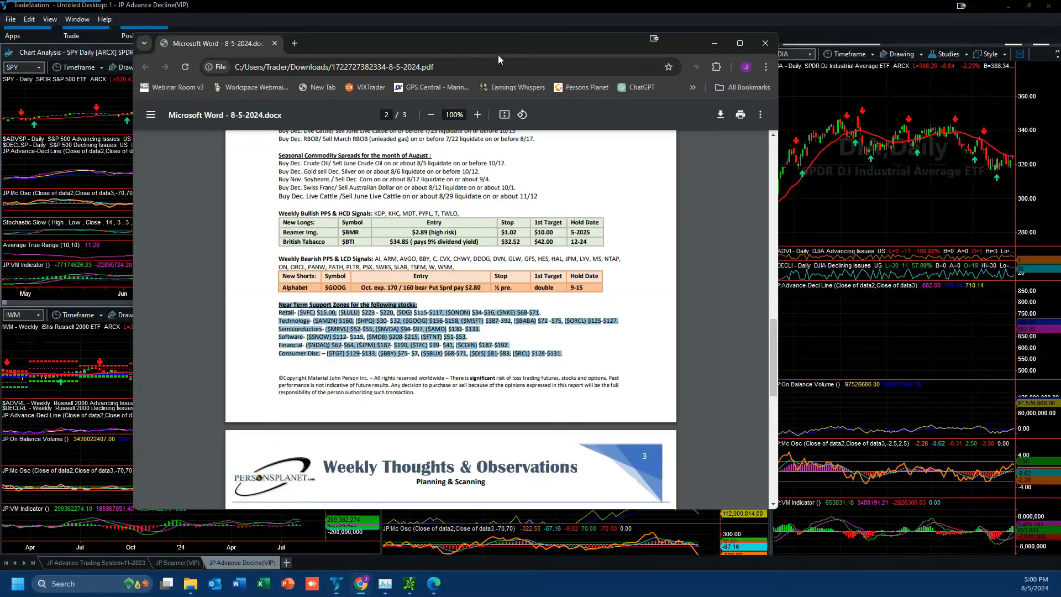
drag(508, 42, 166, 42)
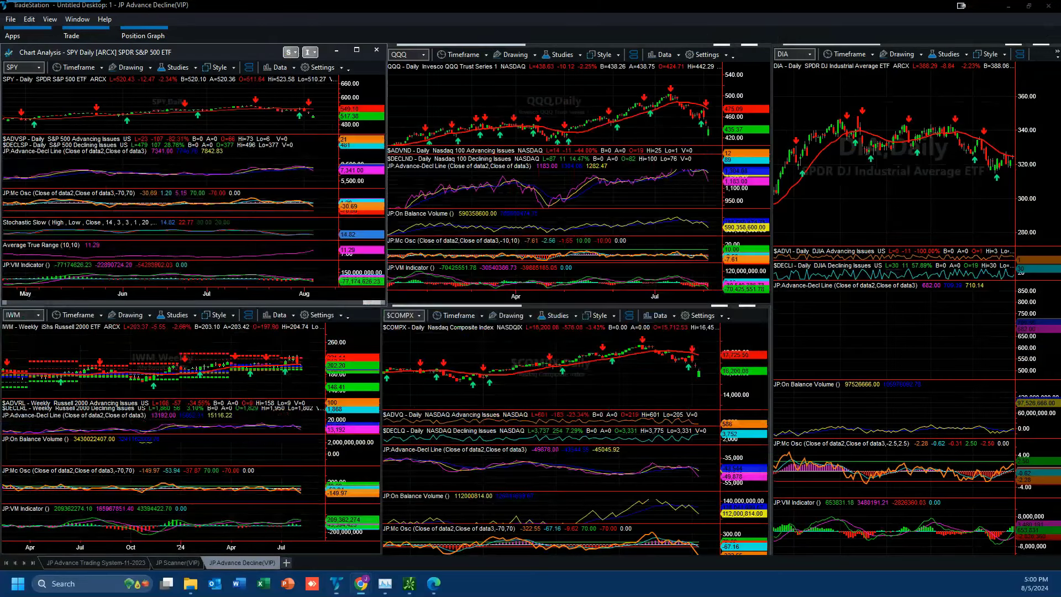